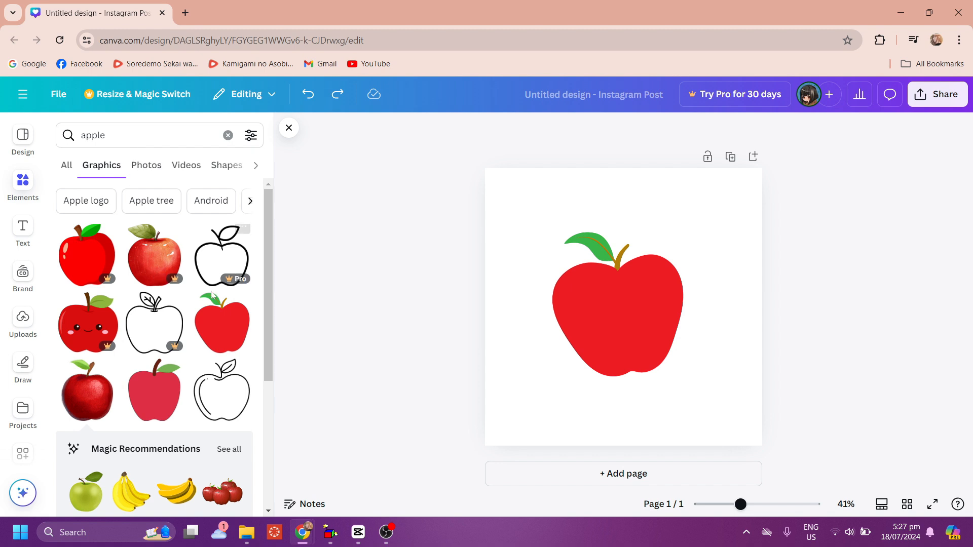
left_click(583, 311)
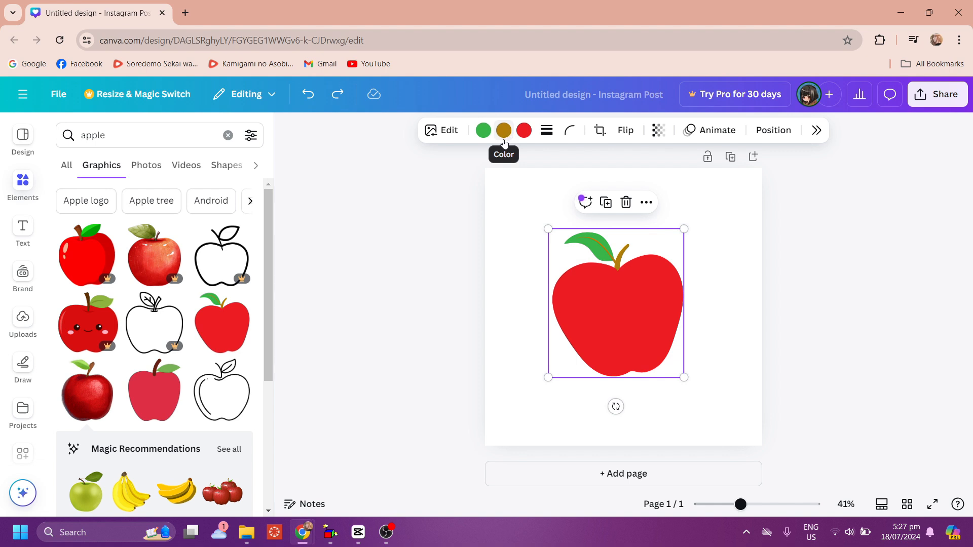
left_click(77, 401)
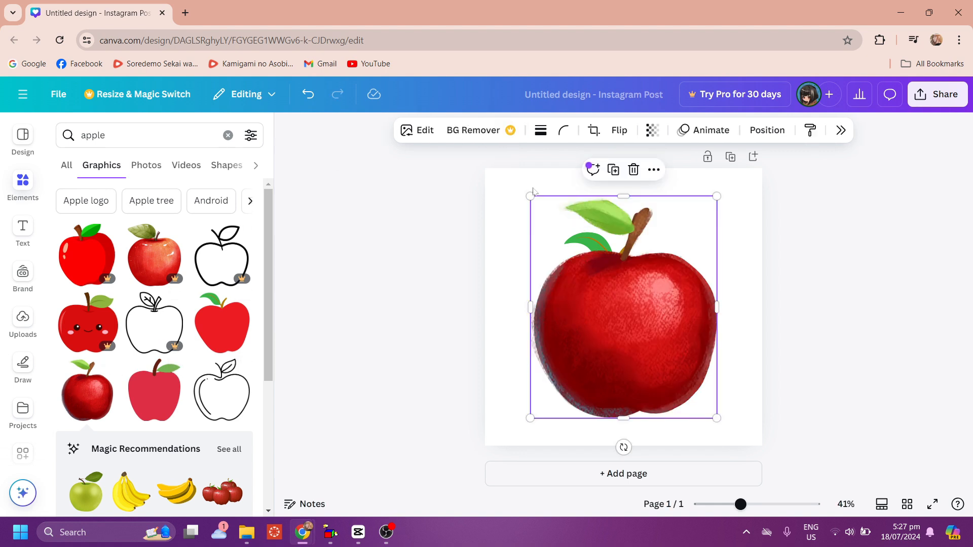
key("ctrl+z")
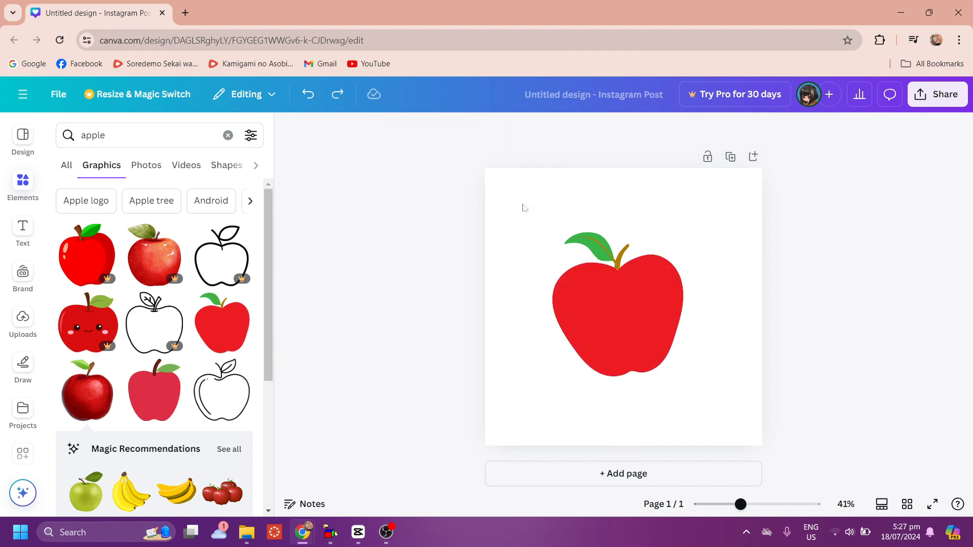
Download the design with the flat red apple as a PDF Standard file.
left_click(637, 305)
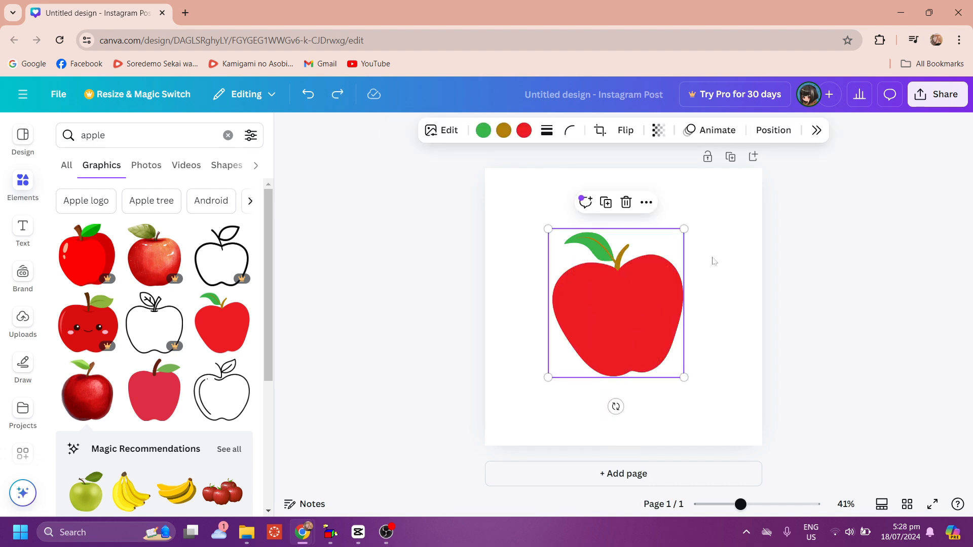
left_click(919, 98)
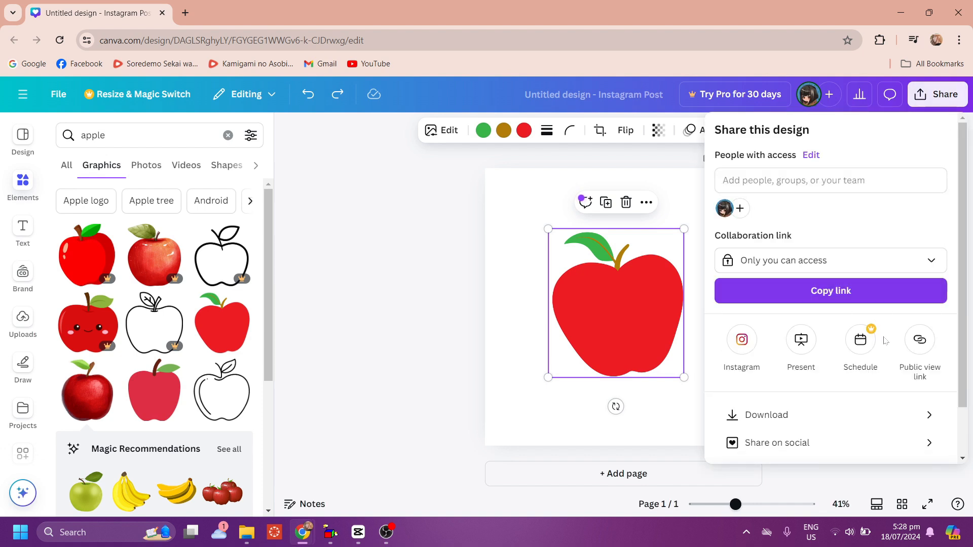
left_click(881, 414)
left_click(905, 184)
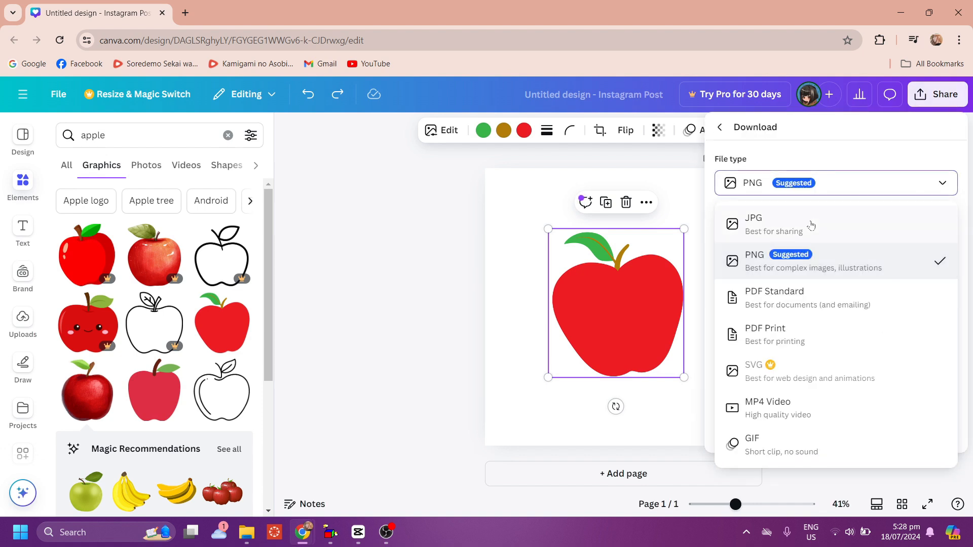
left_click(861, 313)
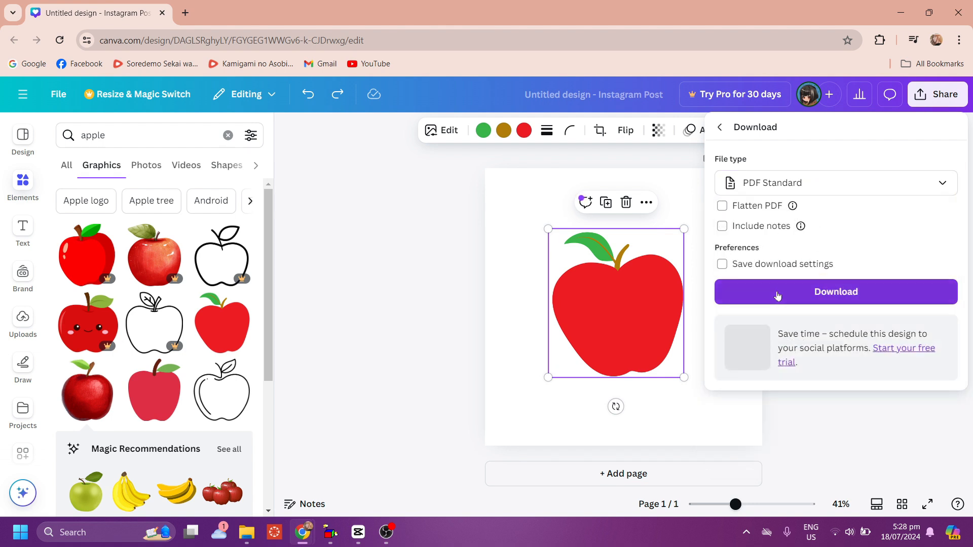
left_click(840, 295)
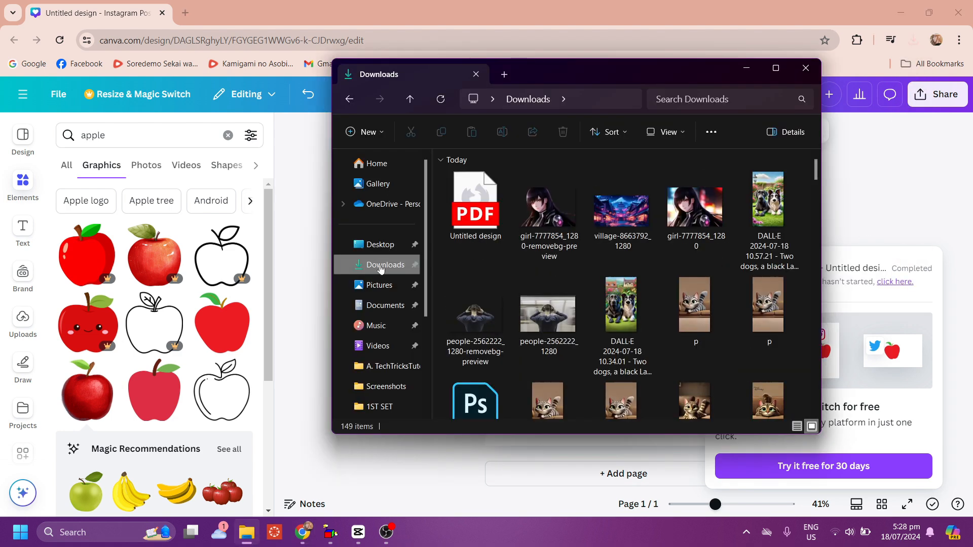
Open the downloaded "Untitled design" PDF from the Downloads folder in Word, just this once.
right_click(485, 222)
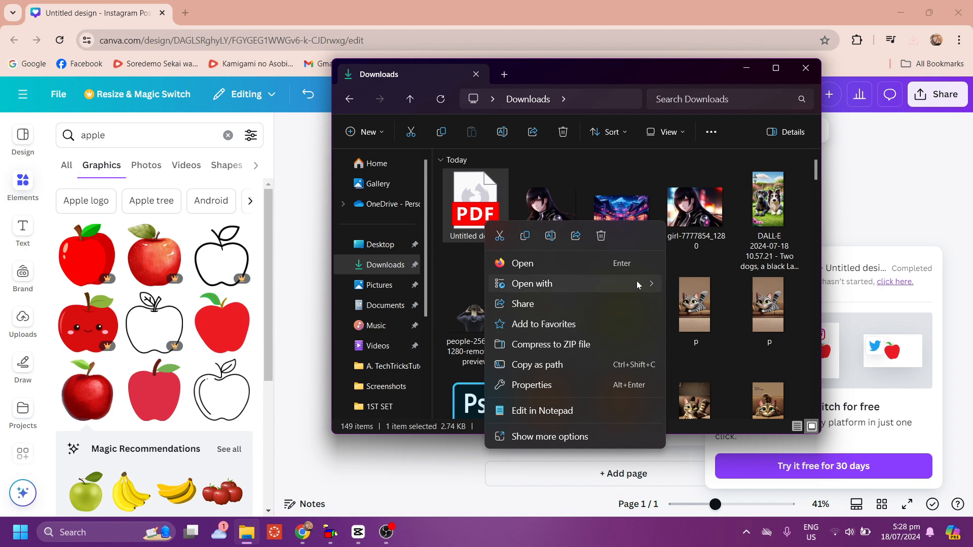
mouse_move(657, 285)
left_click(721, 386)
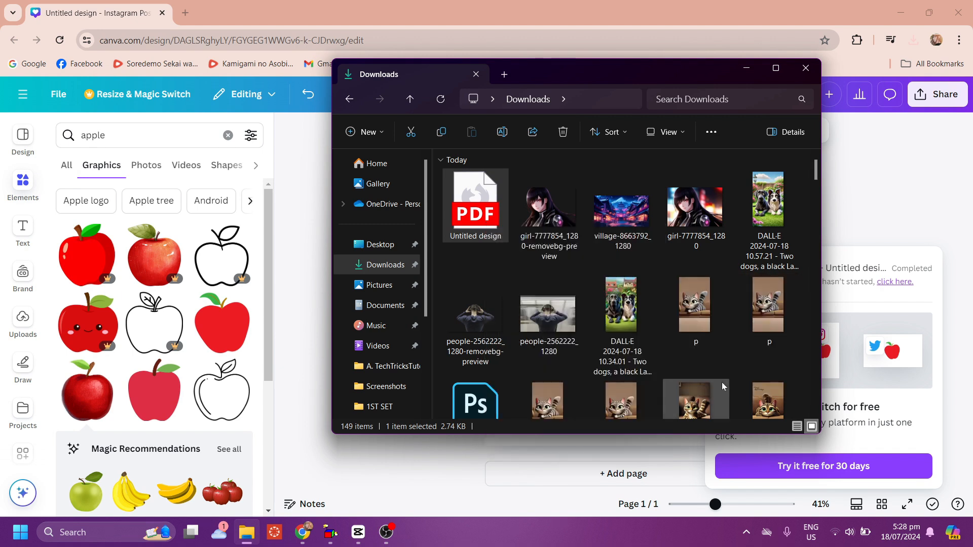
scroll(486, 263, "down", 4)
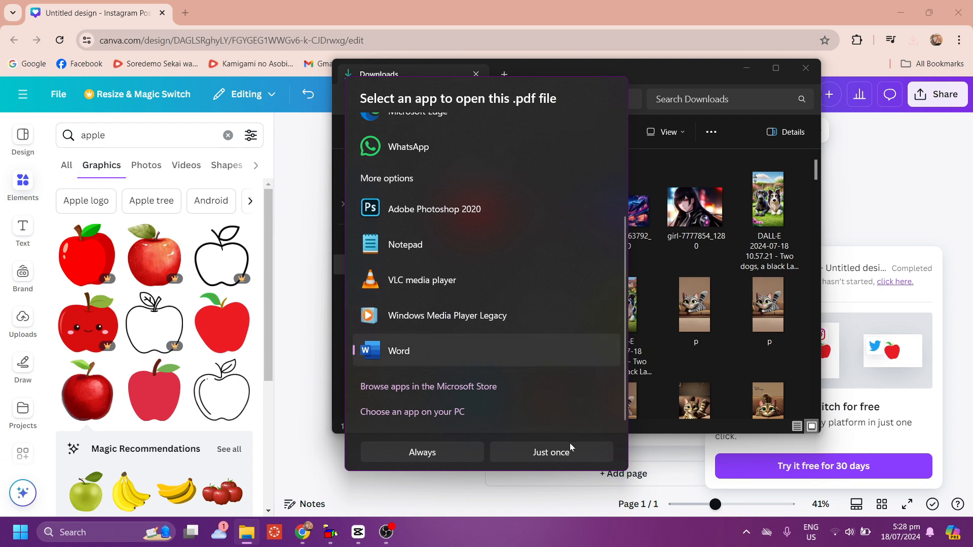
left_click(496, 458)
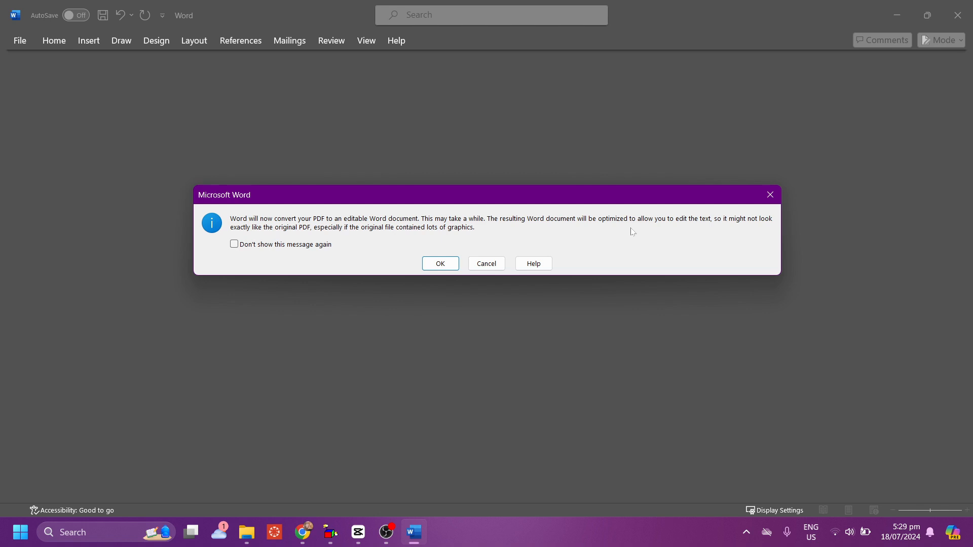
Accept the PDF conversion to a Word document and enable editing.
left_click(440, 263)
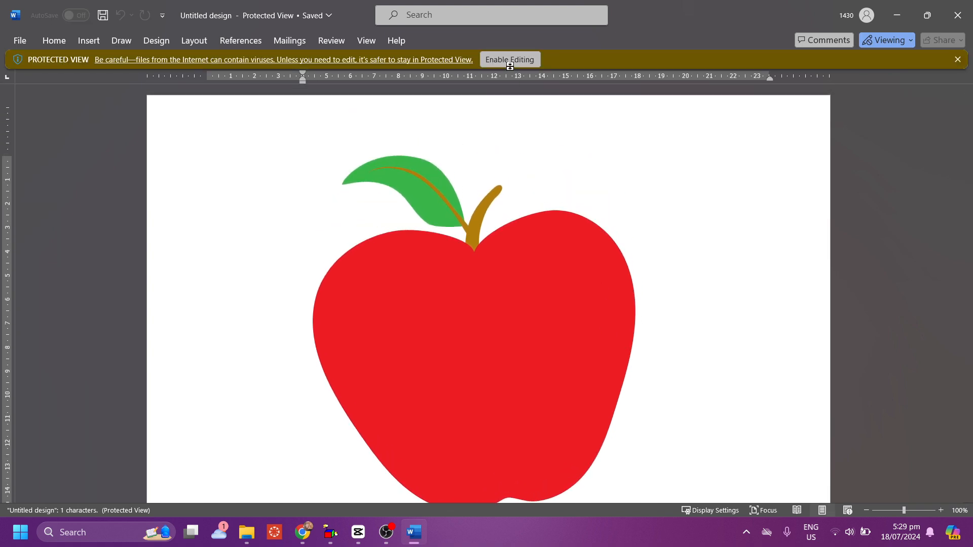
left_click(513, 61)
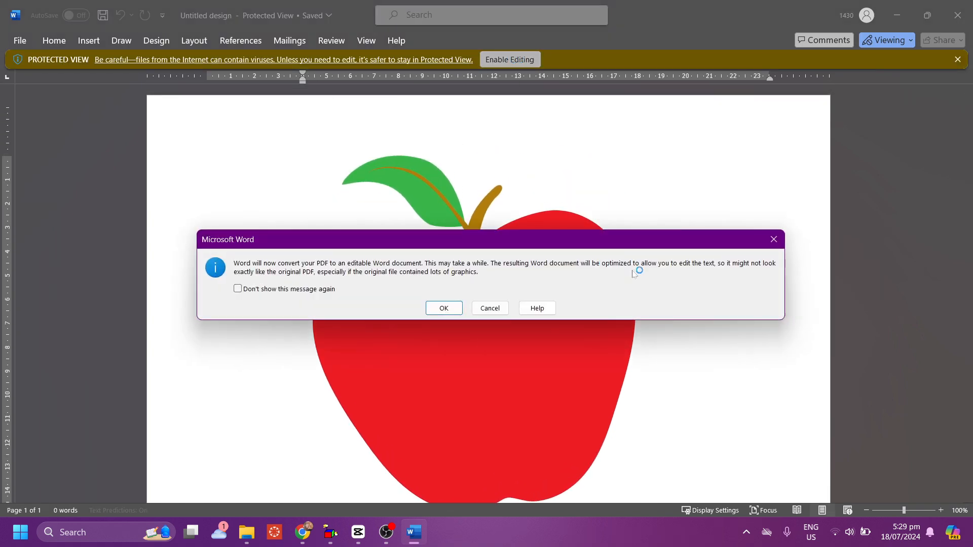
left_click(443, 308)
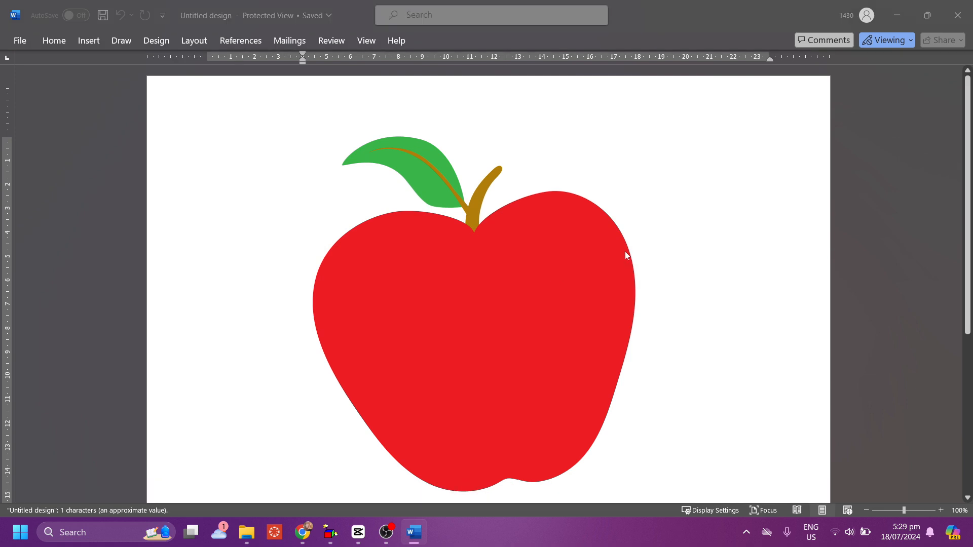
scroll(586, 267, "down", 2)
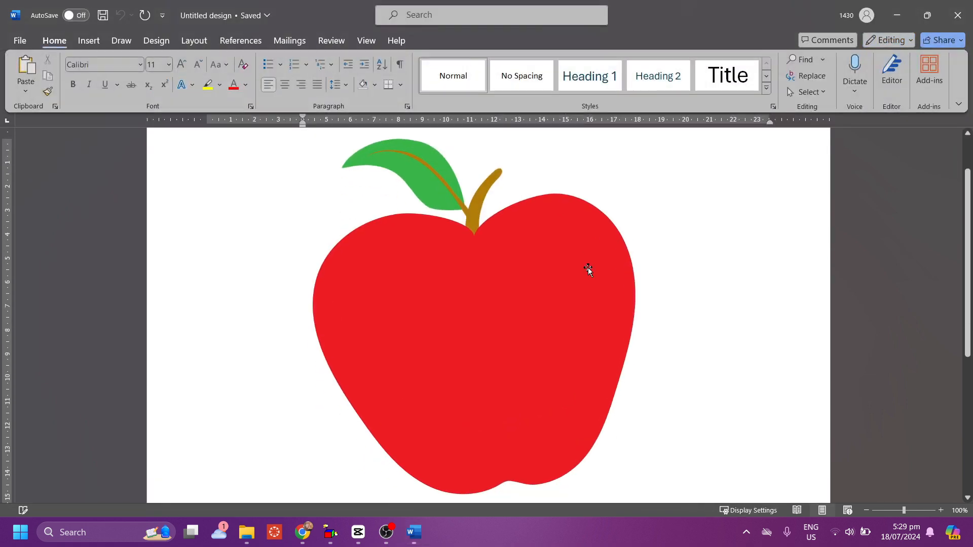
Fill the apple shape with the village-8663792_1280 picture from the Downloads folder.
left_click(522, 271)
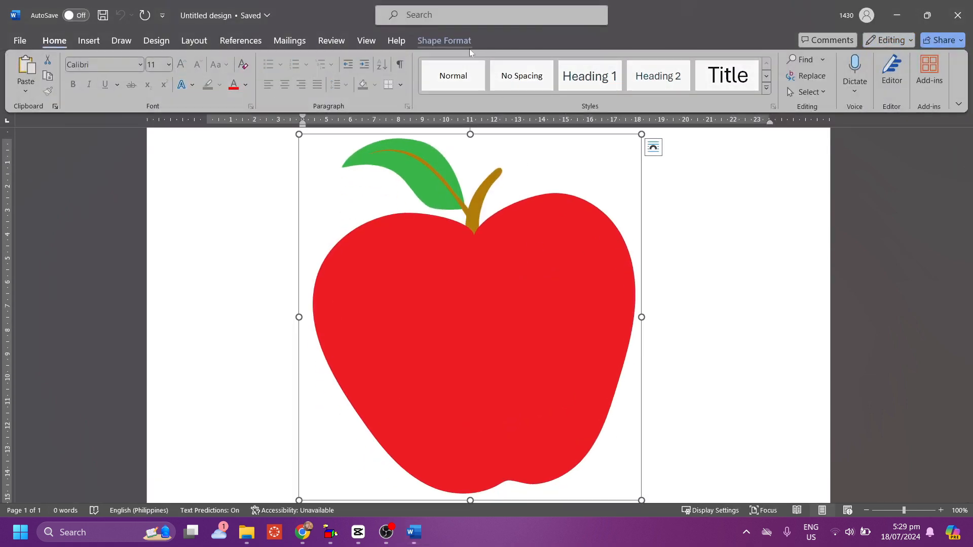
left_click(459, 41)
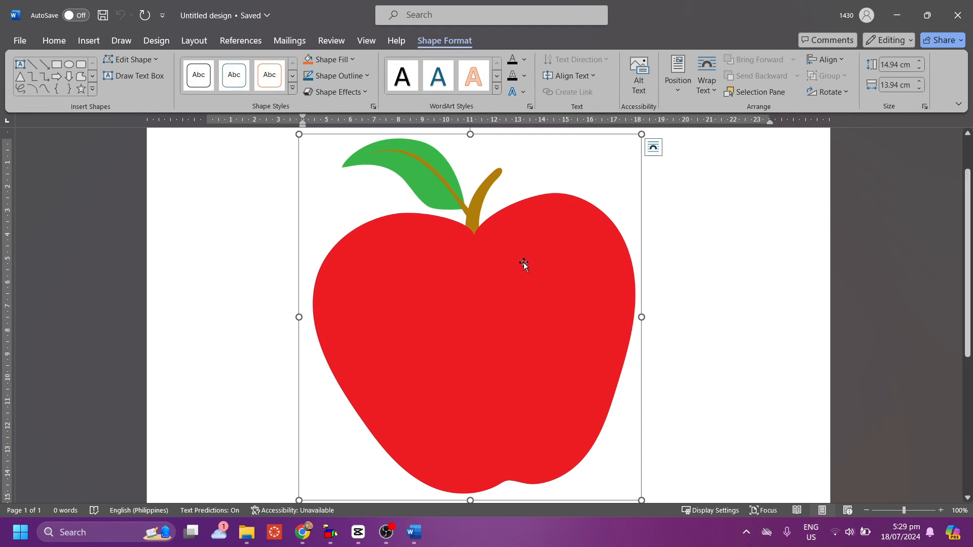
left_click(353, 61)
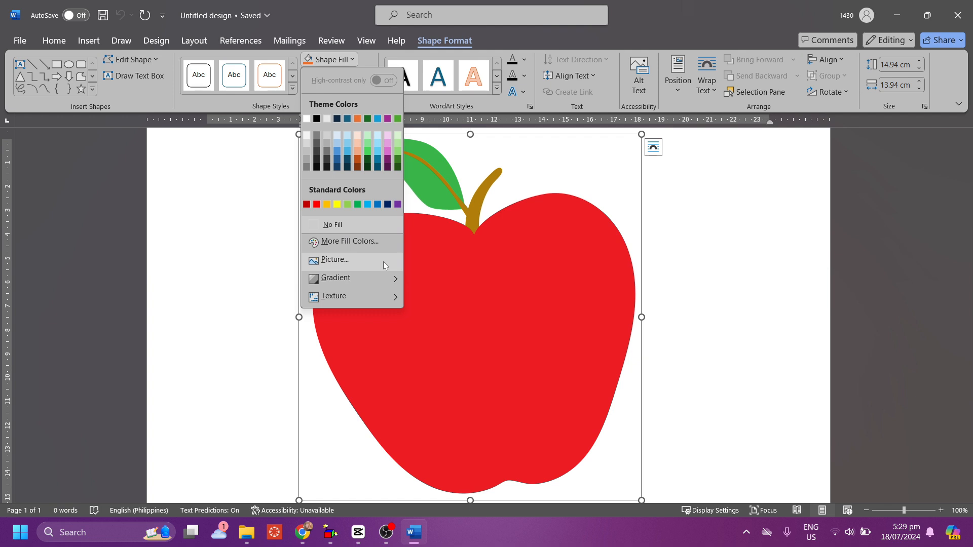
left_click(382, 261)
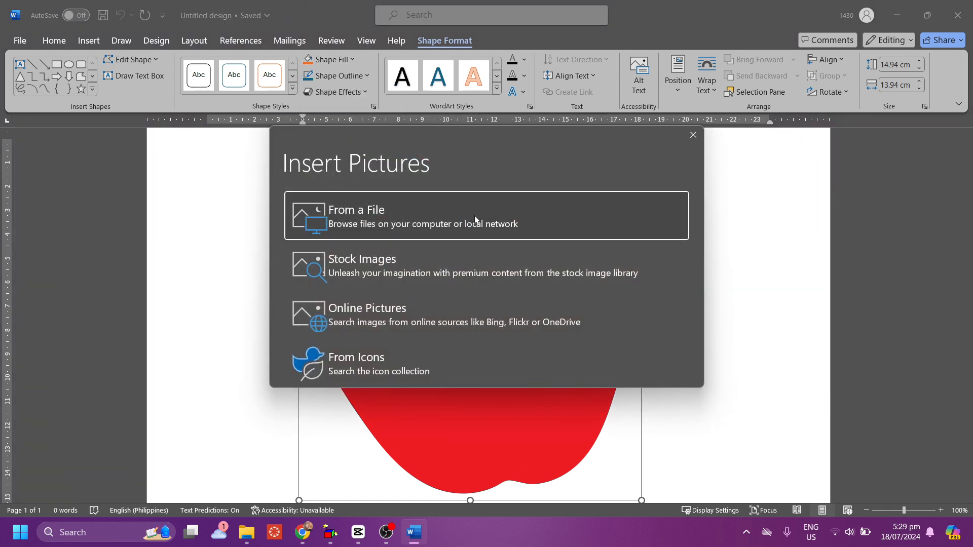
left_click(514, 226)
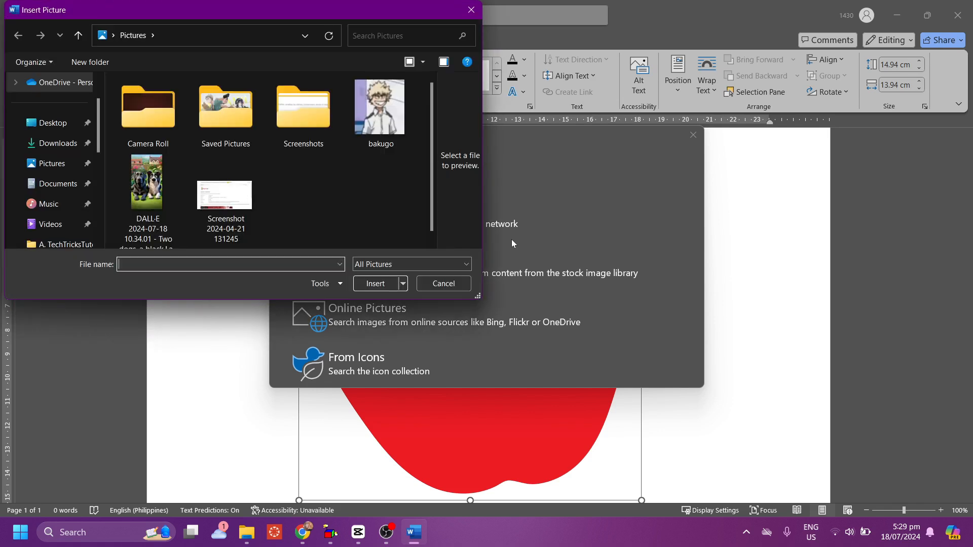
left_click_drag(320, 14, 873, 121)
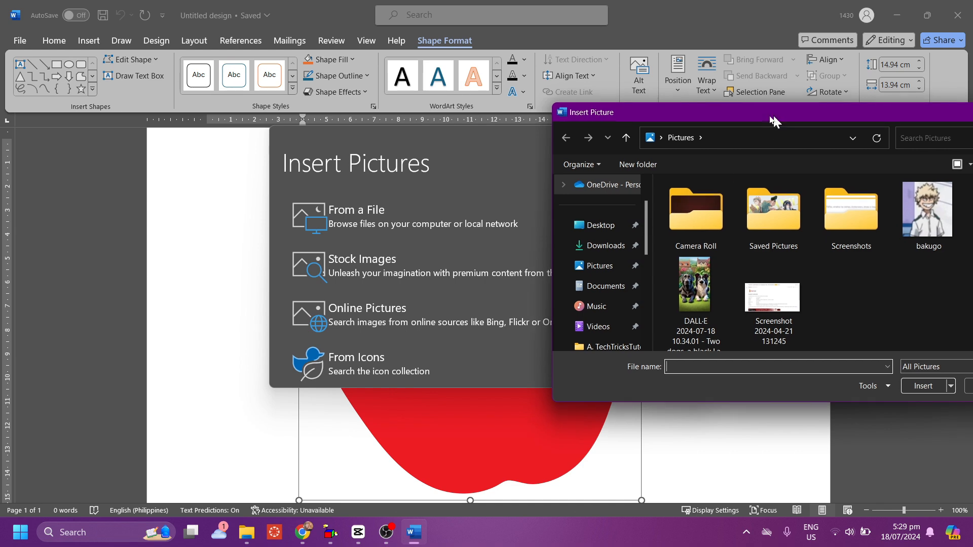
left_click_drag(775, 112, 386, 87)
left_click(225, 207)
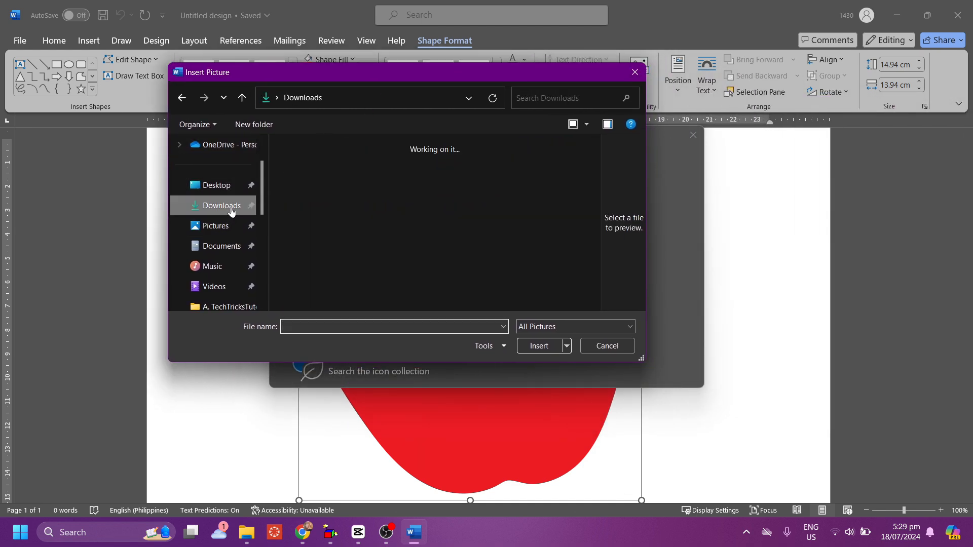
double_click(403, 202)
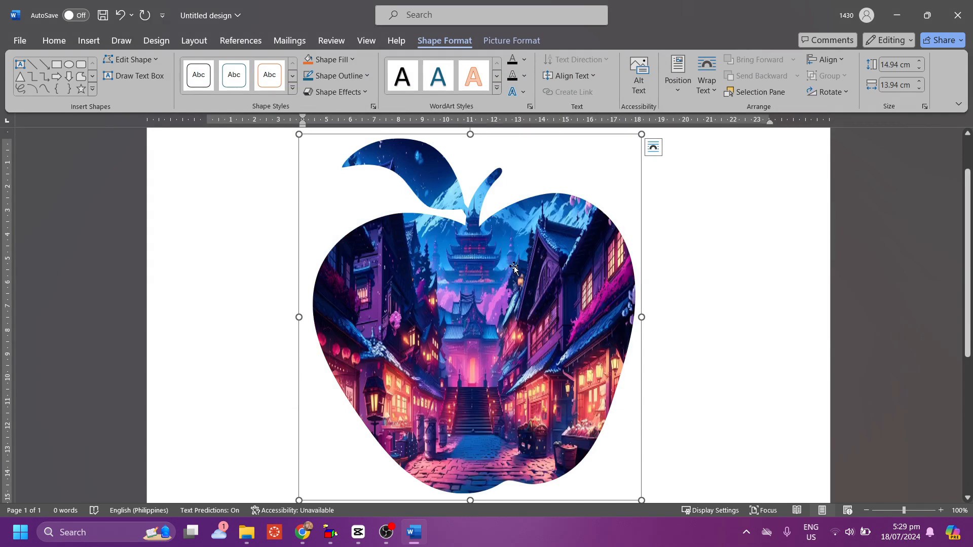
scroll(514, 269, "down", 1)
scroll(527, 293, "up", 3)
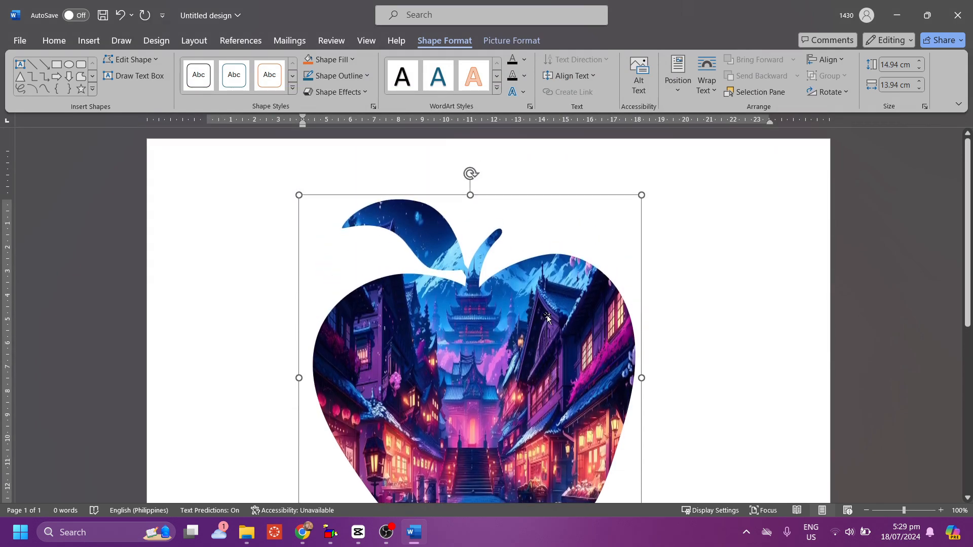
scroll(517, 316, "down", 1)
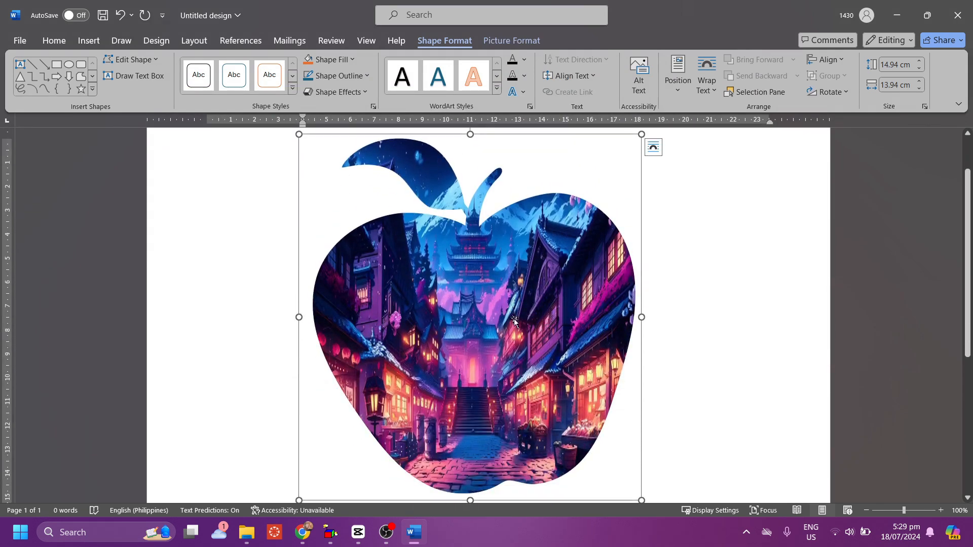
scroll(564, 337, "down", 1)
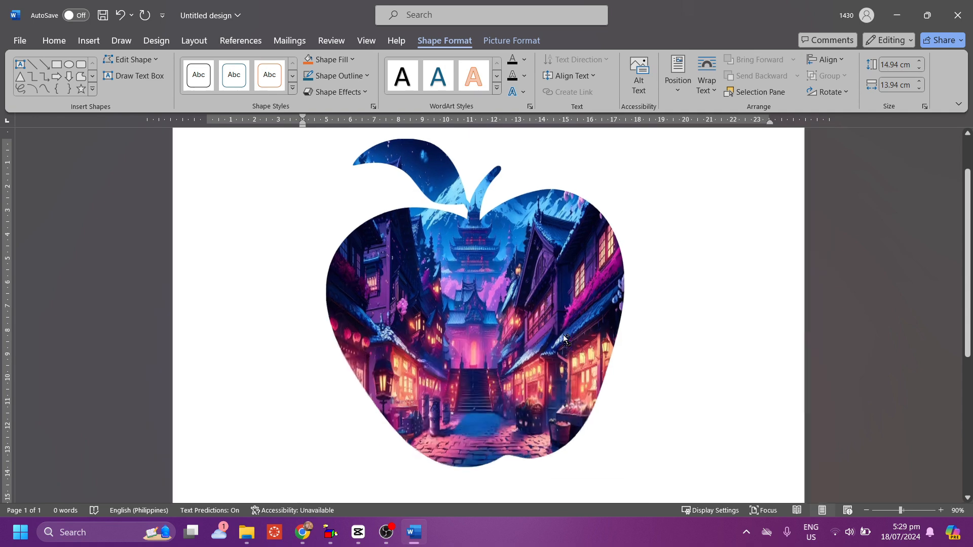
Save the document with the picture-filled apple as a new file using Save As.
left_click(15, 15)
left_click(84, 163)
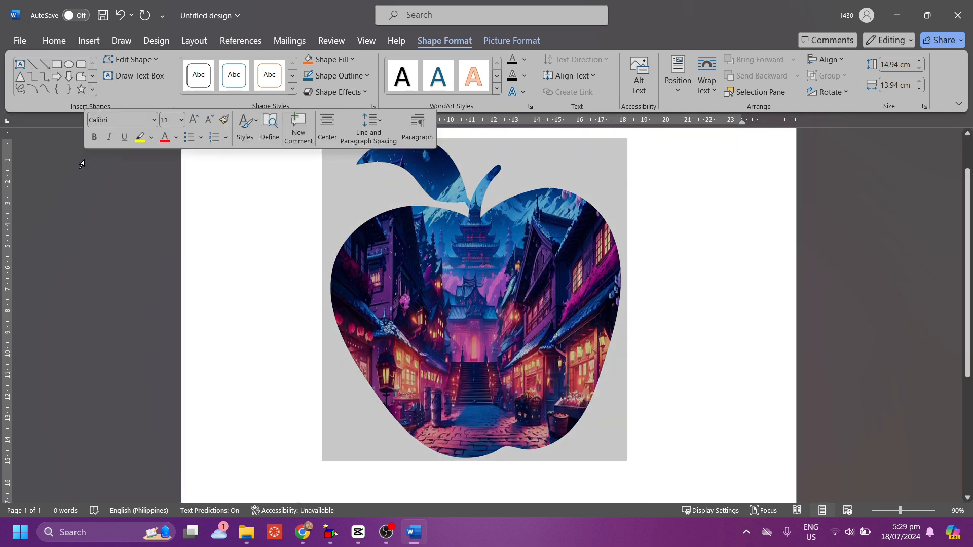
left_click(16, 42)
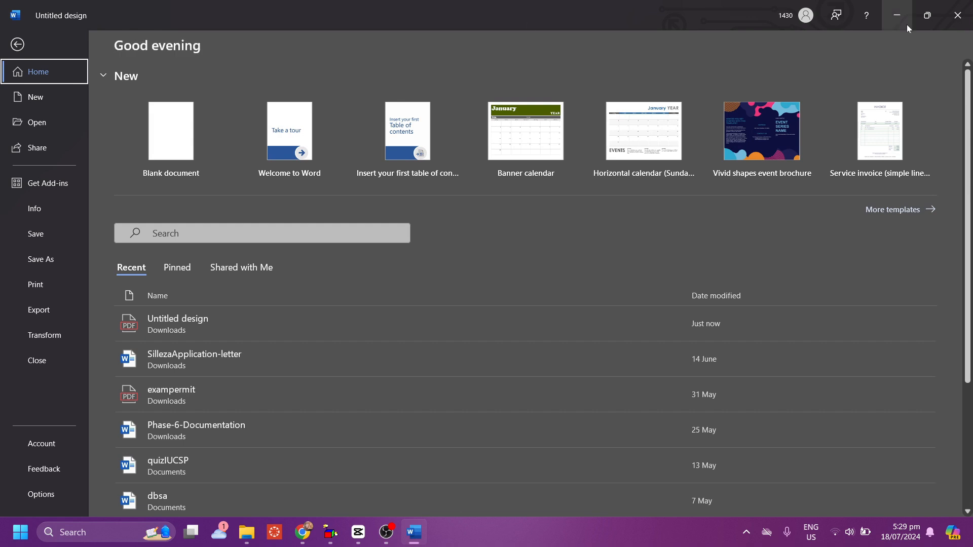
left_click(16, 46)
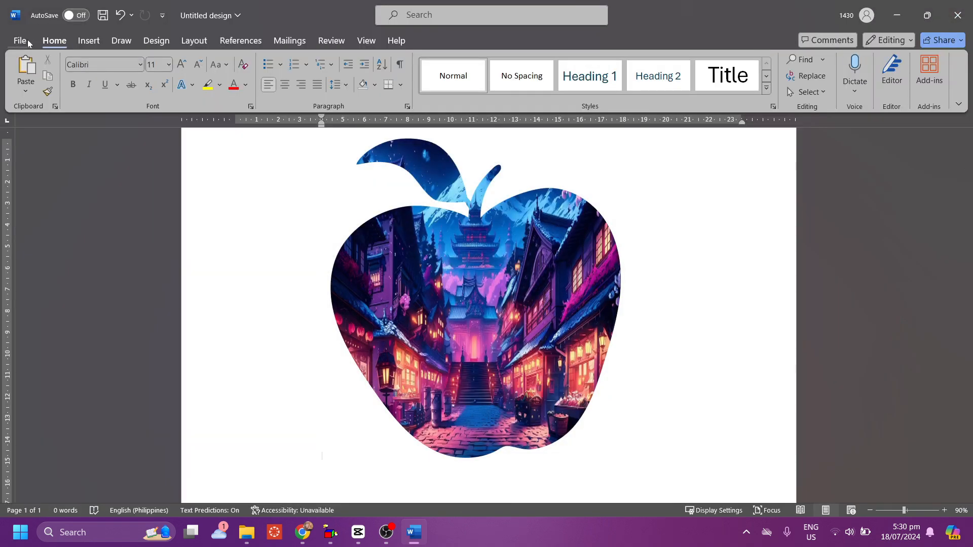
left_click(20, 41)
left_click(57, 261)
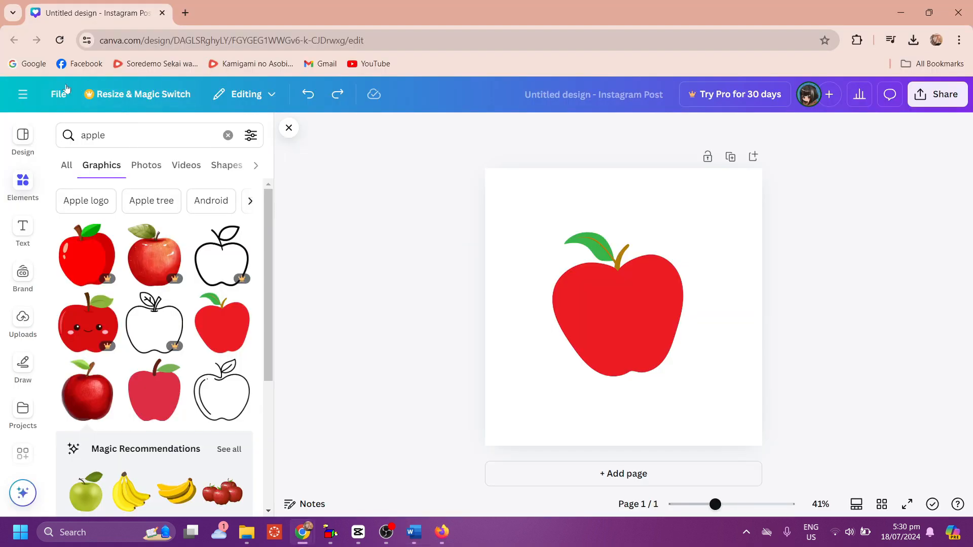
Switch to Canva and import the saved picture-filled apple file from the Downloads folder.
left_click(49, 92)
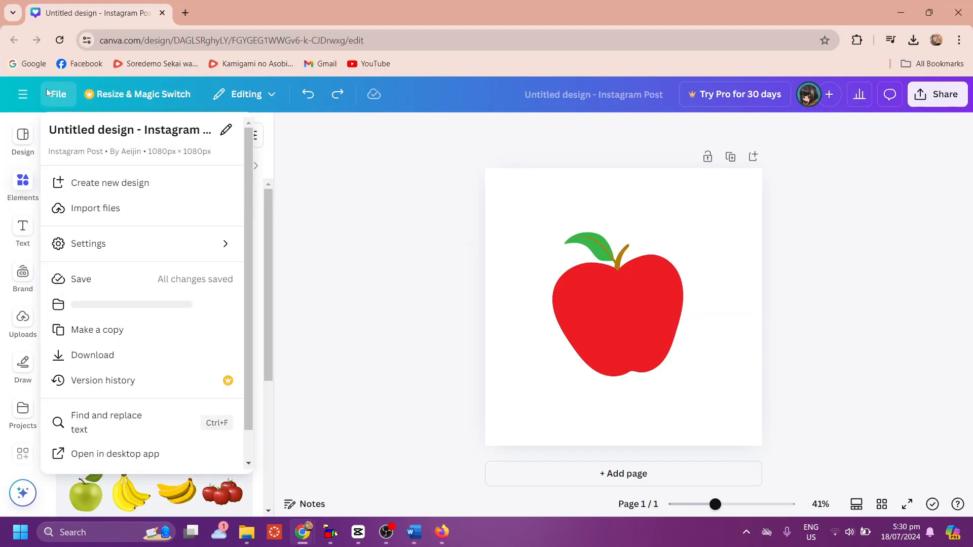
left_click(116, 208)
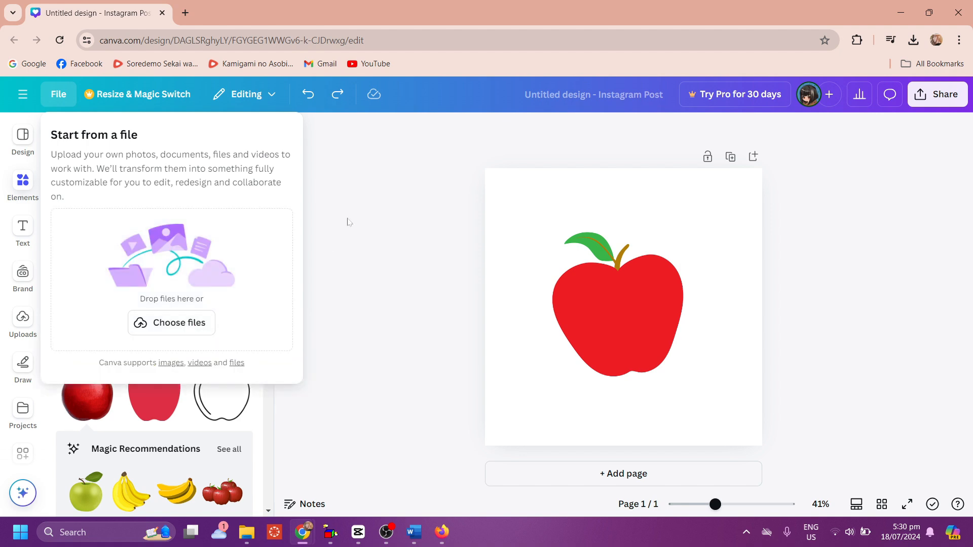
left_click(199, 319)
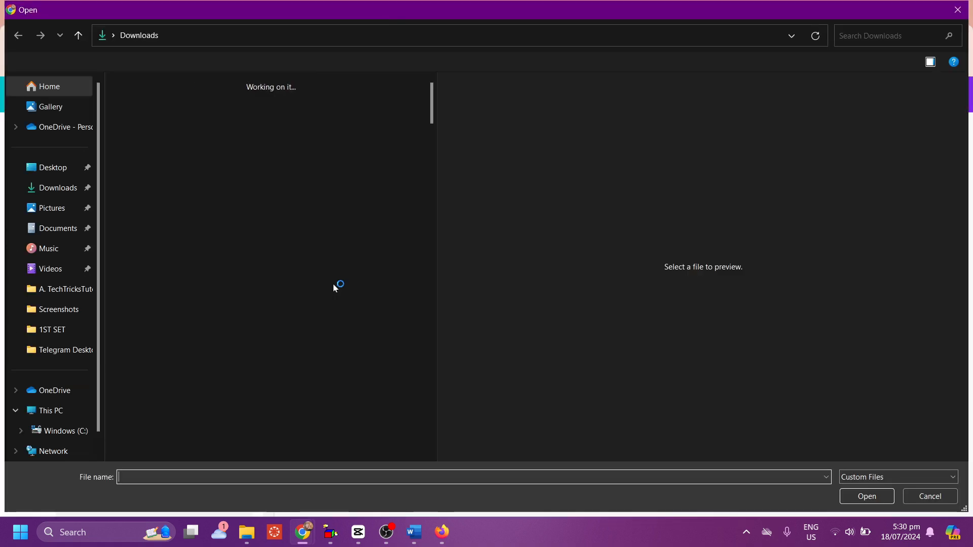
double_click(160, 135)
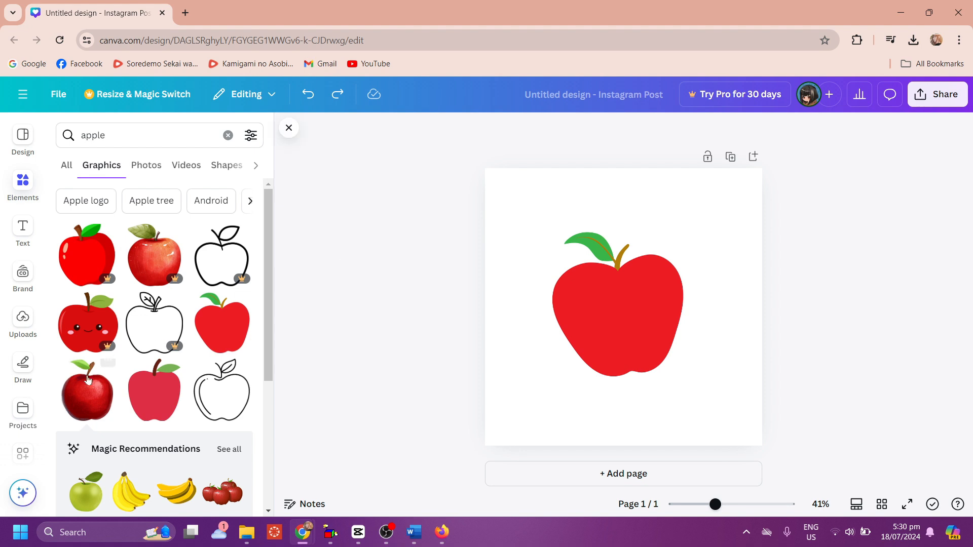
Replace the red apple on the page with the imported cherry.pdf design from the projects.
left_click(23, 410)
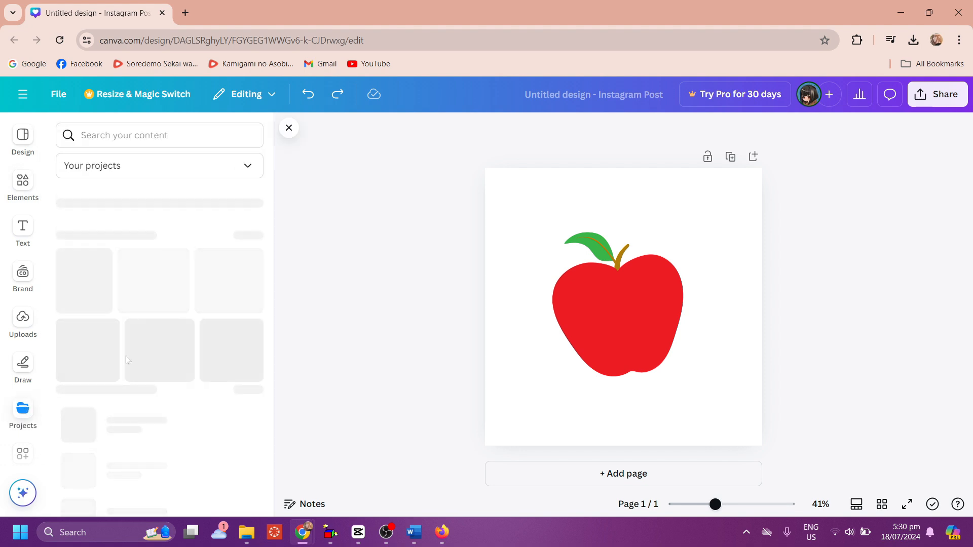
left_click(103, 298)
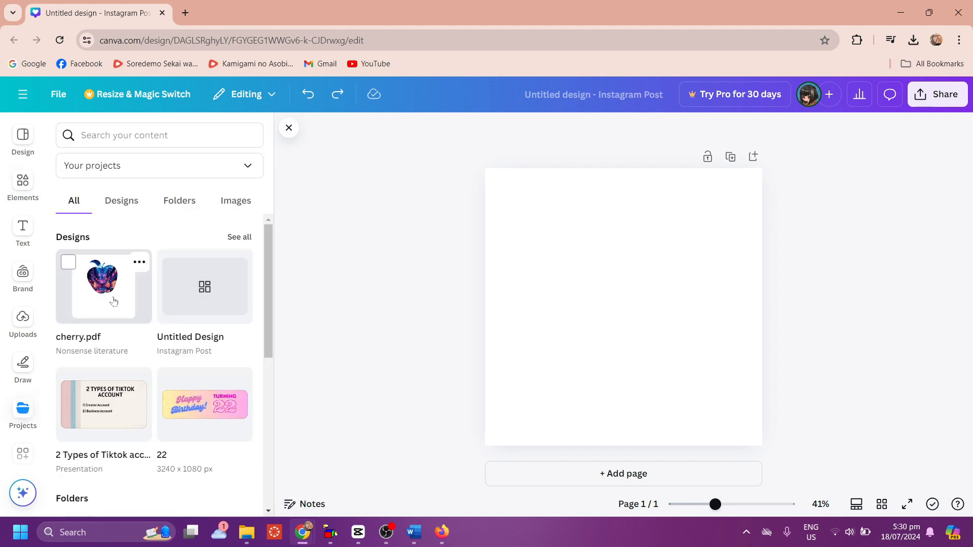
left_click(356, 341)
left_click(330, 315)
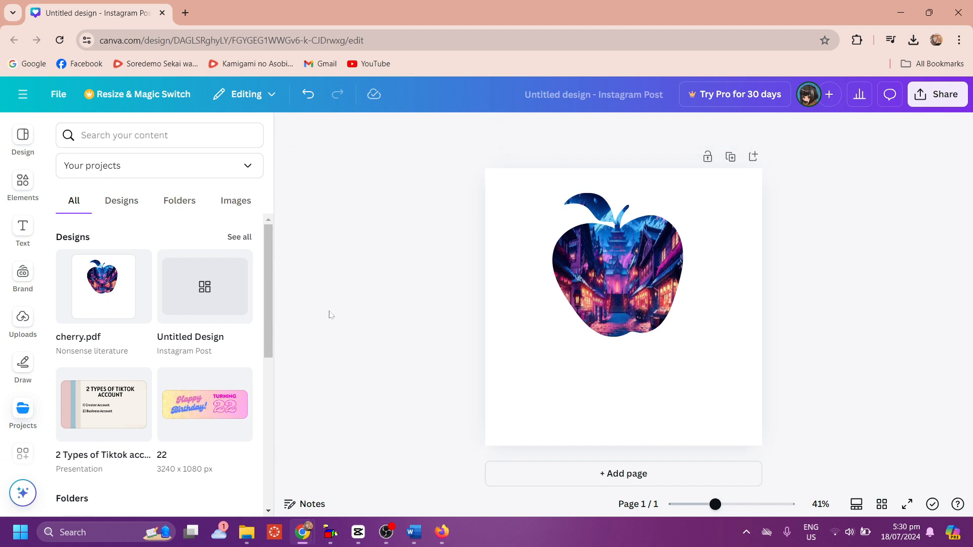
Delete the village image from the apple body while keeping its frame.
left_click(581, 308)
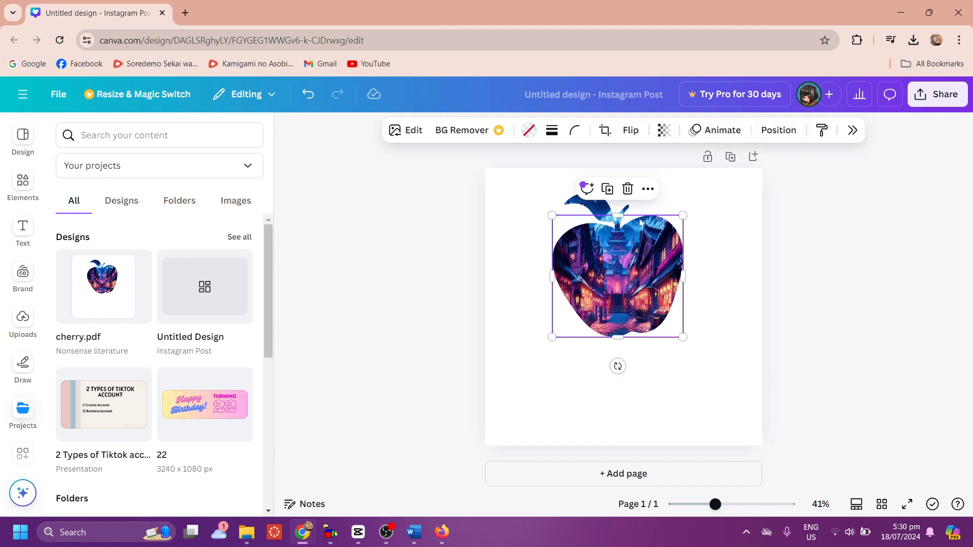
left_click(628, 189)
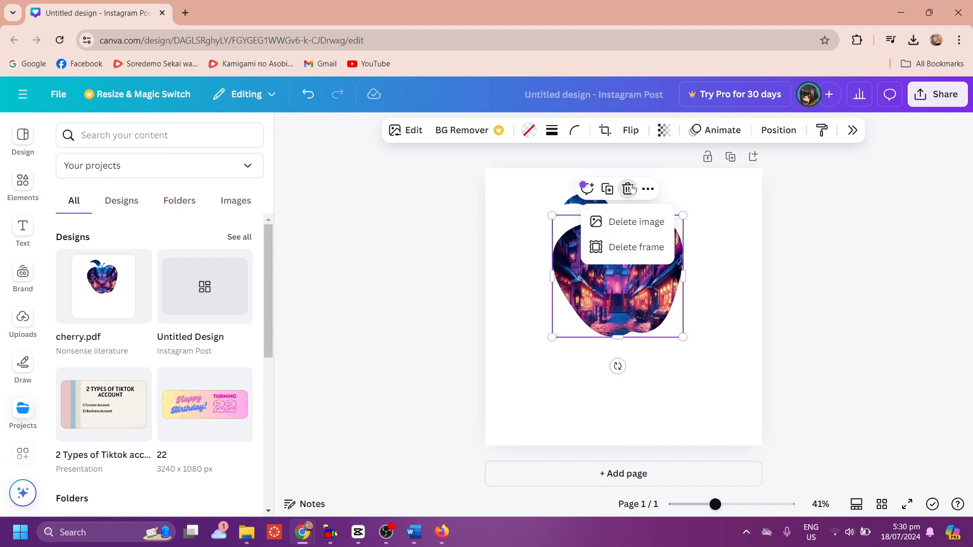
left_click(633, 220)
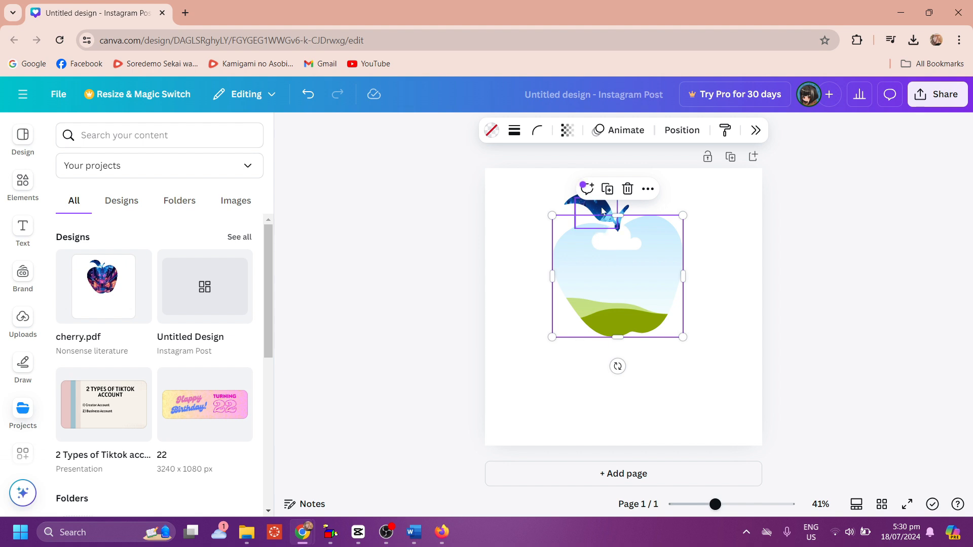
Delete the image inside the leaf's frame, keeping the frame itself.
left_click(605, 258)
left_click(606, 171)
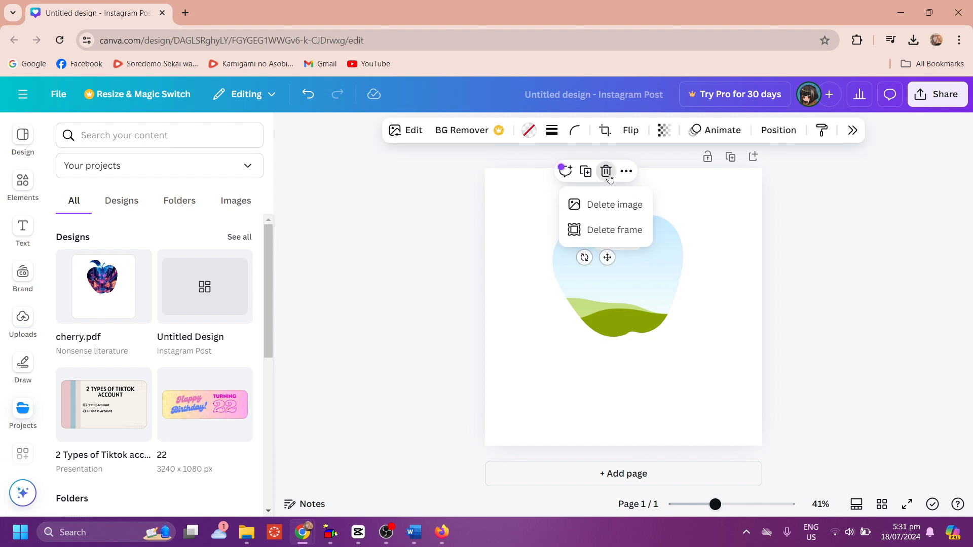
left_click(613, 204)
left_click(605, 172)
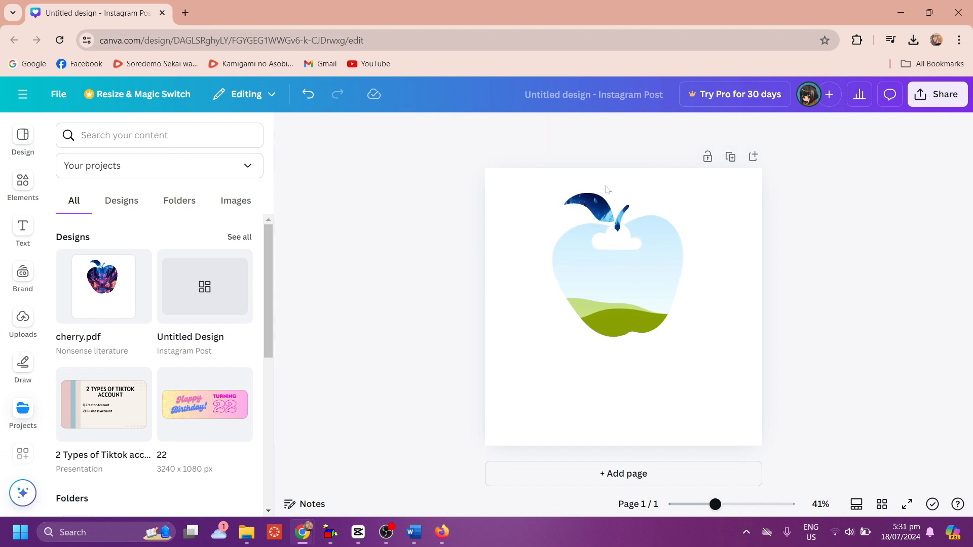
left_click(606, 210)
left_click(600, 168)
left_click(608, 199)
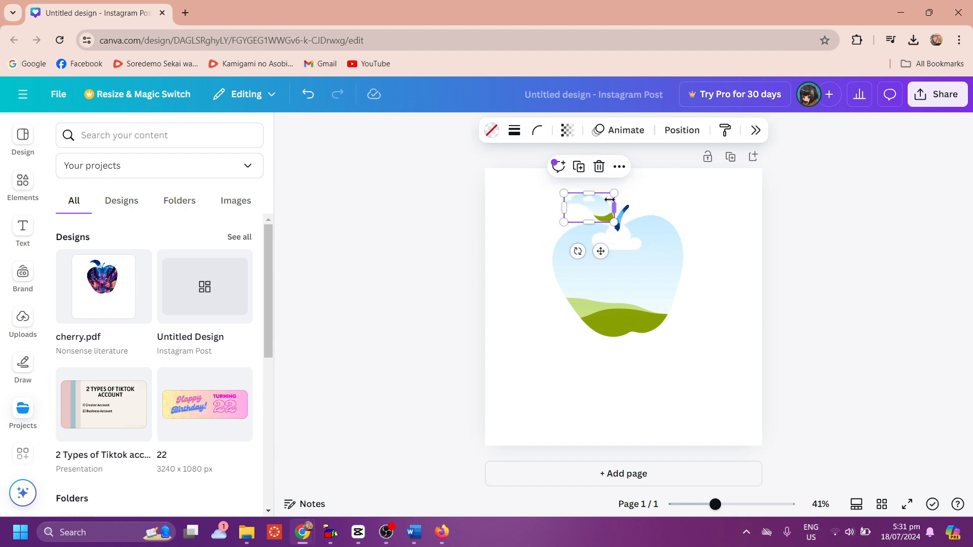
Remove the image from the stem's frame without deleting the frame.
left_click(627, 210)
left_click(631, 178)
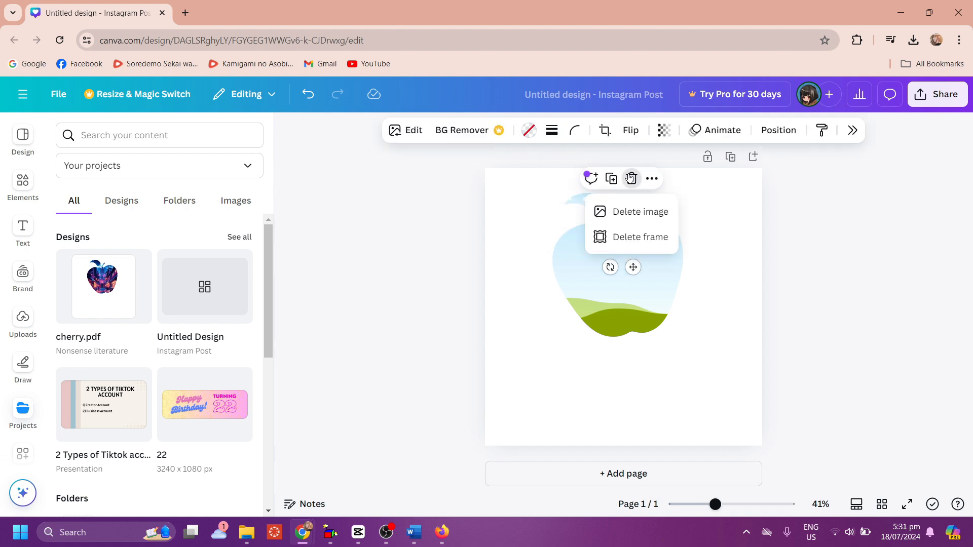
left_click(641, 211)
left_click(692, 209)
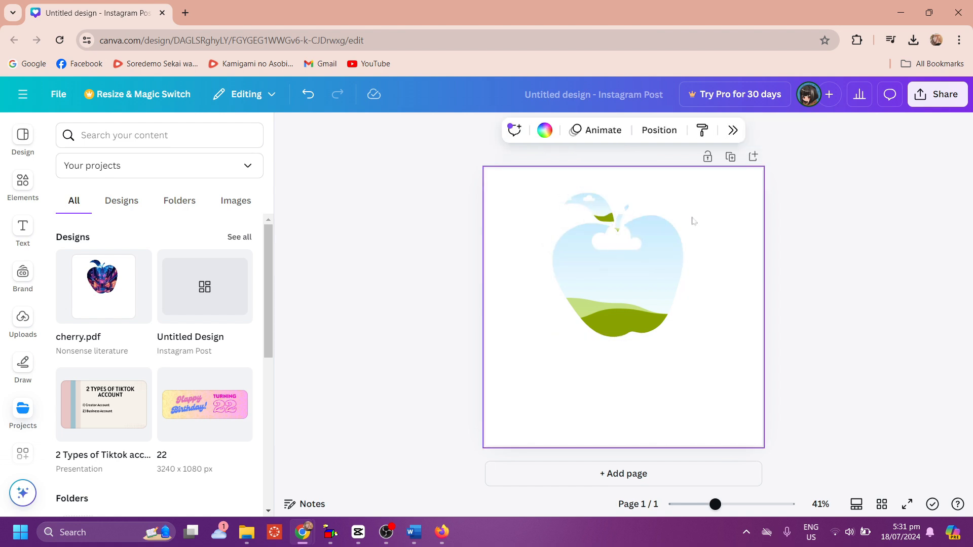
left_click(657, 259)
left_click_drag(637, 258, 644, 269)
key("ctrl+z")
Group the apple body, leaf and stem frames and move the group down to the middle of the page.
left_click(733, 318)
left_click_drag(687, 355, 557, 184)
left_click(587, 166)
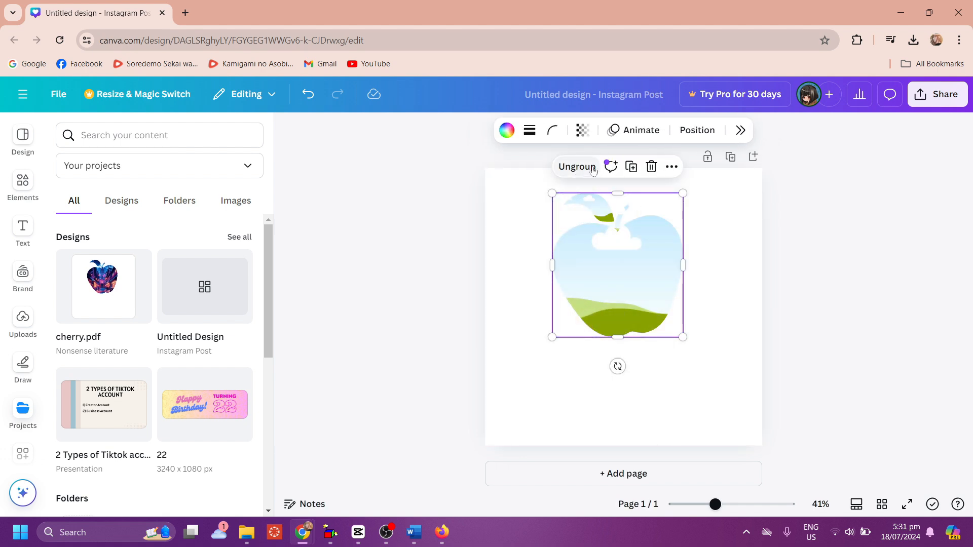
left_click_drag(631, 267, 627, 299)
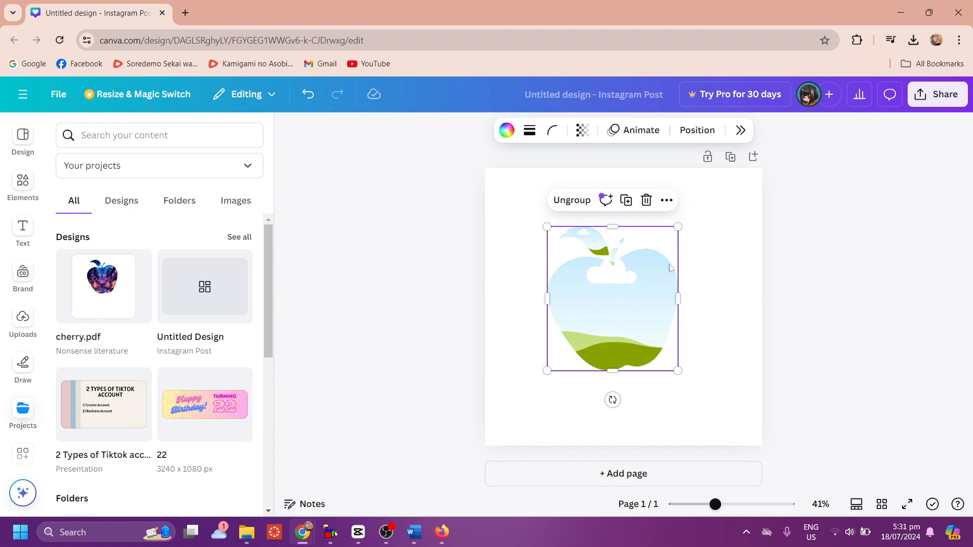
Upload the village picture from the Downloads folder and place it in the apple body's frame.
left_click(22, 319)
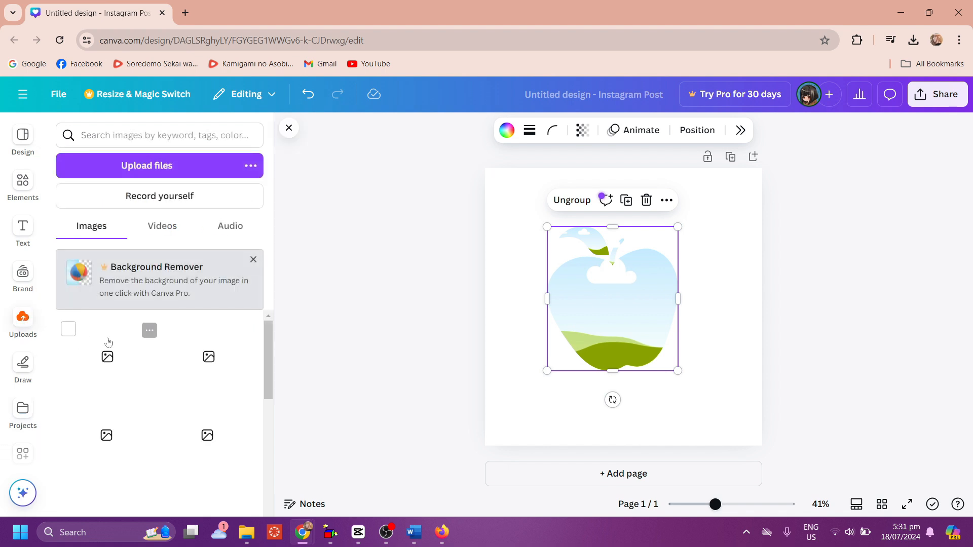
left_click(163, 167)
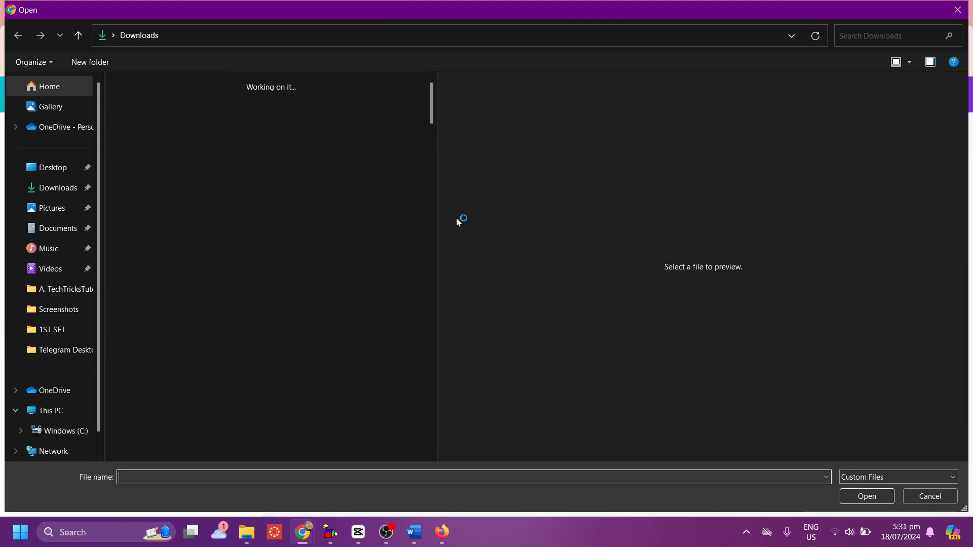
double_click(350, 176)
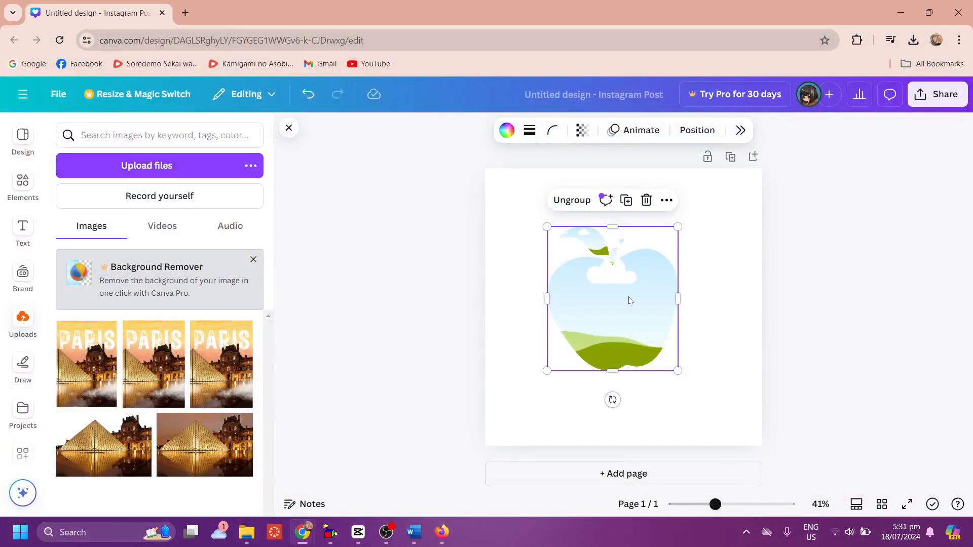
left_click_drag(116, 349, 604, 297)
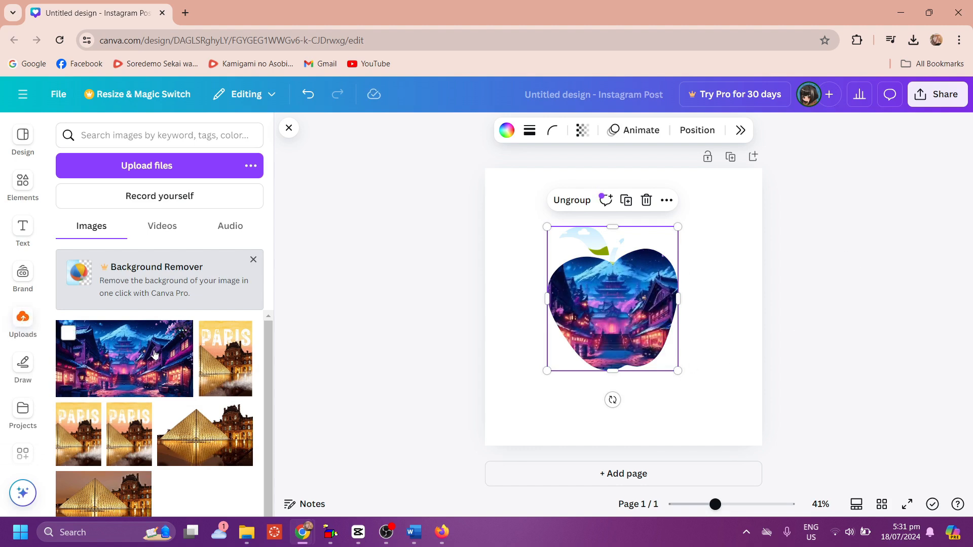
Fill the leaf's frame with the uploaded PARIS pyramid picture.
left_click_drag(224, 354, 592, 236)
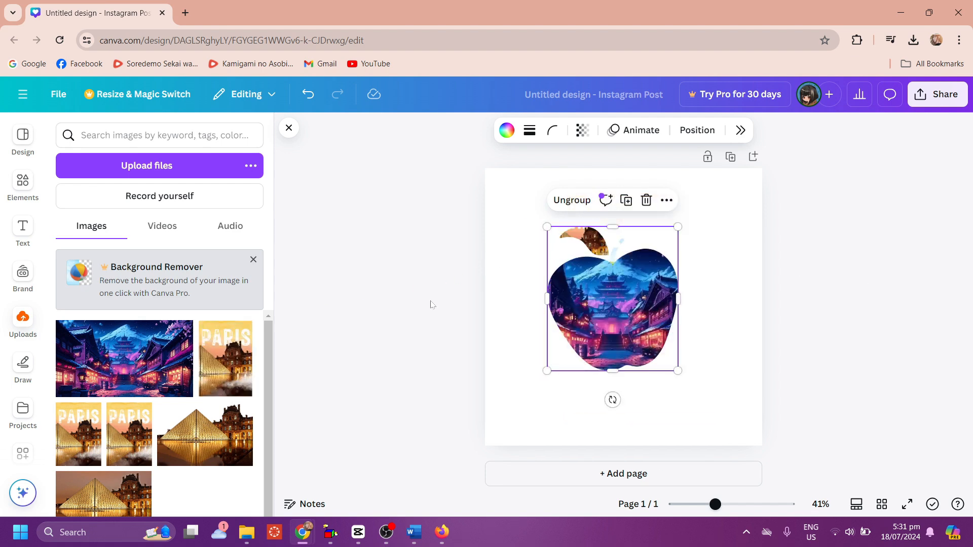
left_click_drag(223, 354, 613, 304)
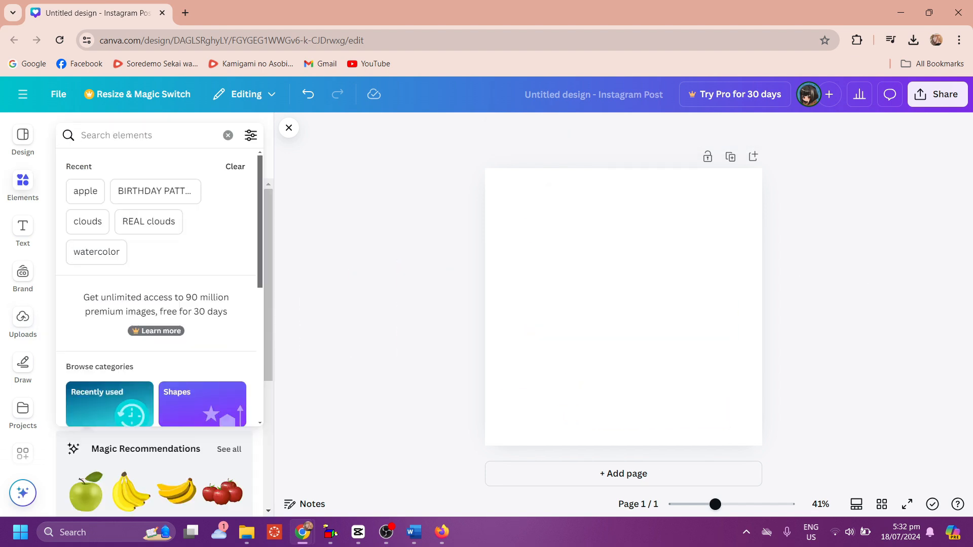
Search the elements for banana graphics and add the plain yellow banana to the empty page.
type("banana")
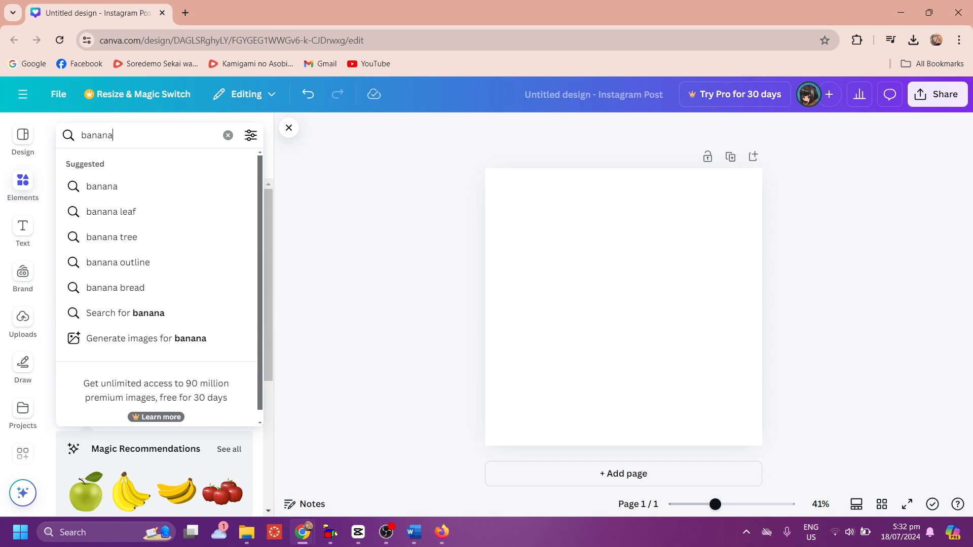
key("Return")
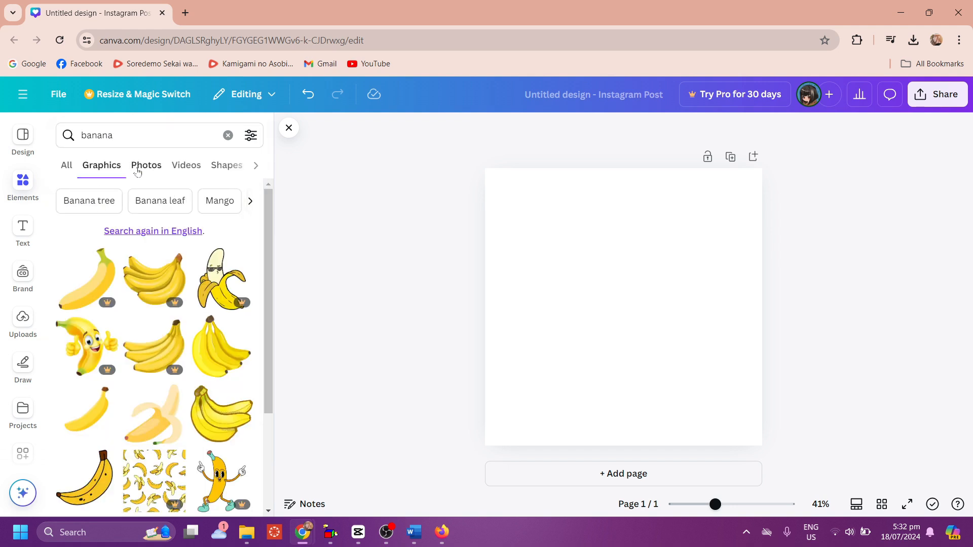
left_click(137, 170)
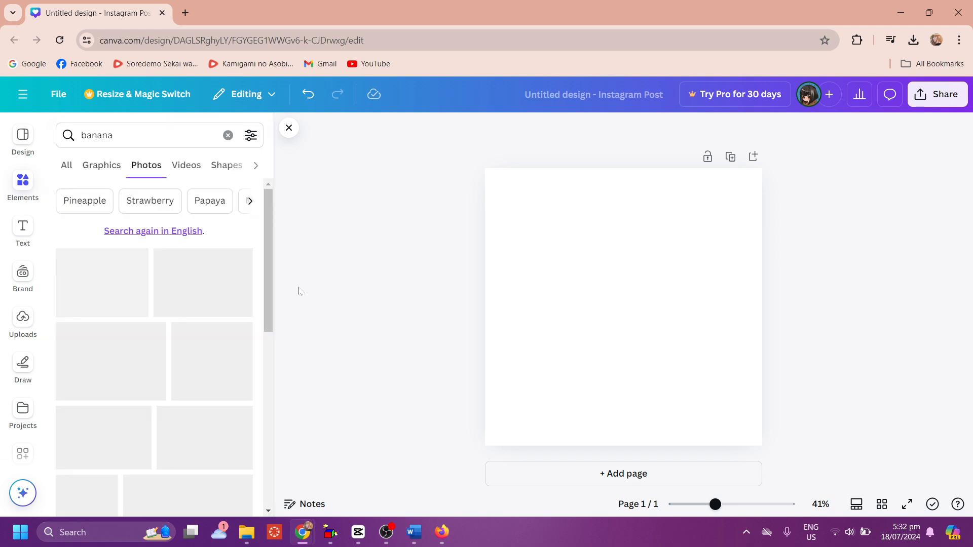
left_click(105, 171)
scroll(208, 300, "down", 3)
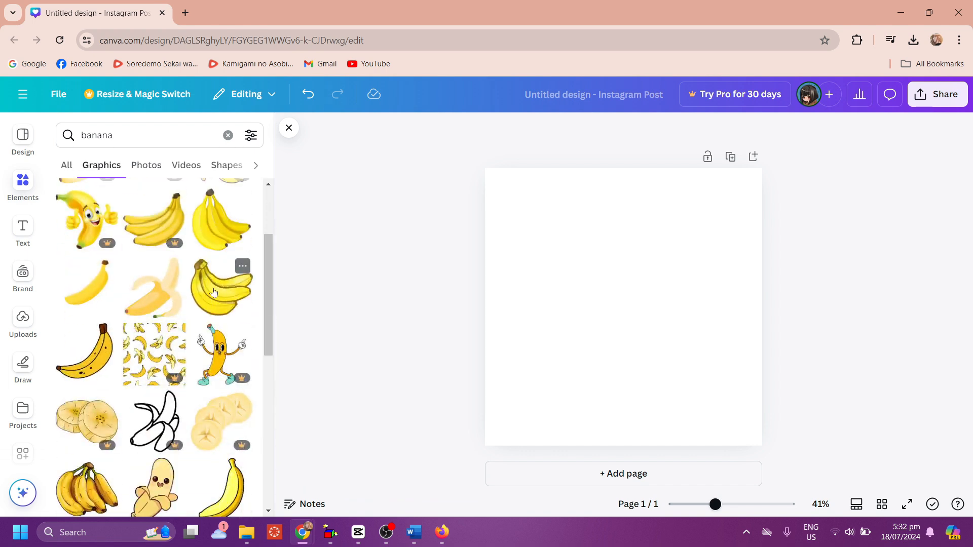
left_click(98, 286)
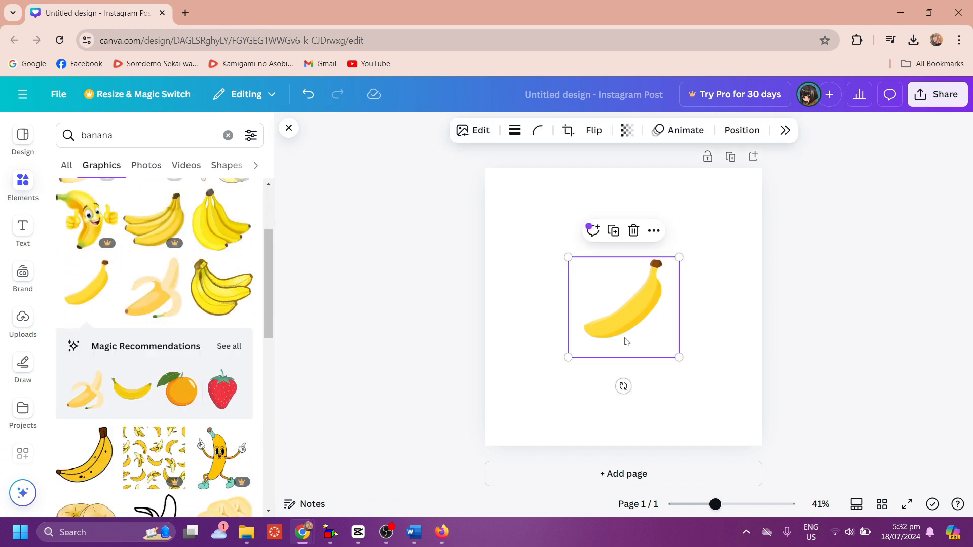
Add the spotted banana with black outlines and delete the plain banana from the page.
scroll(152, 377, "down", 1)
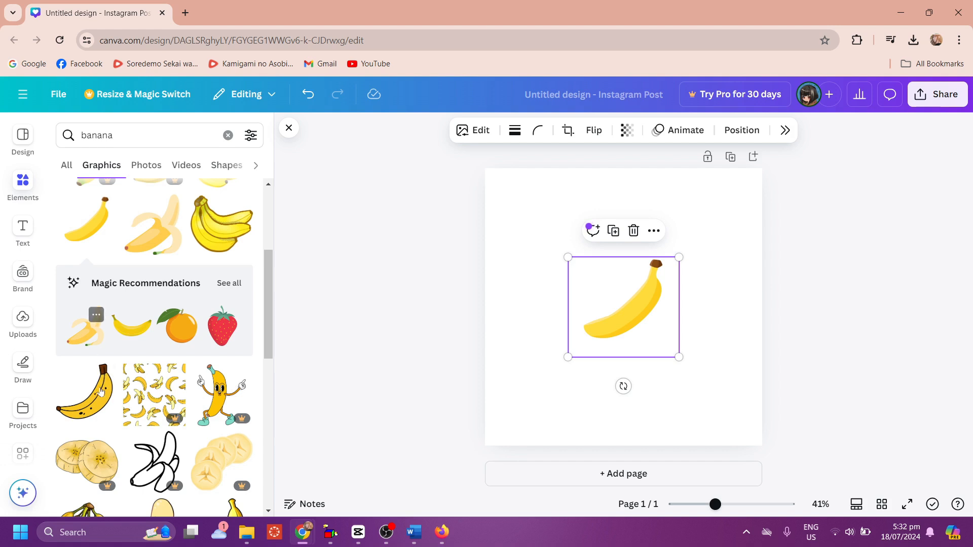
left_click(100, 391)
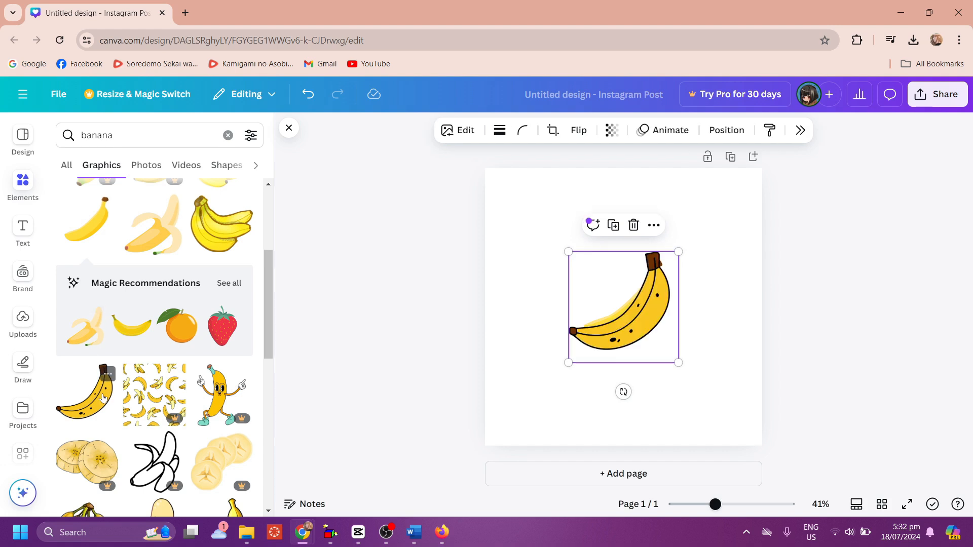
left_click_drag(642, 322, 591, 262)
left_click(638, 325)
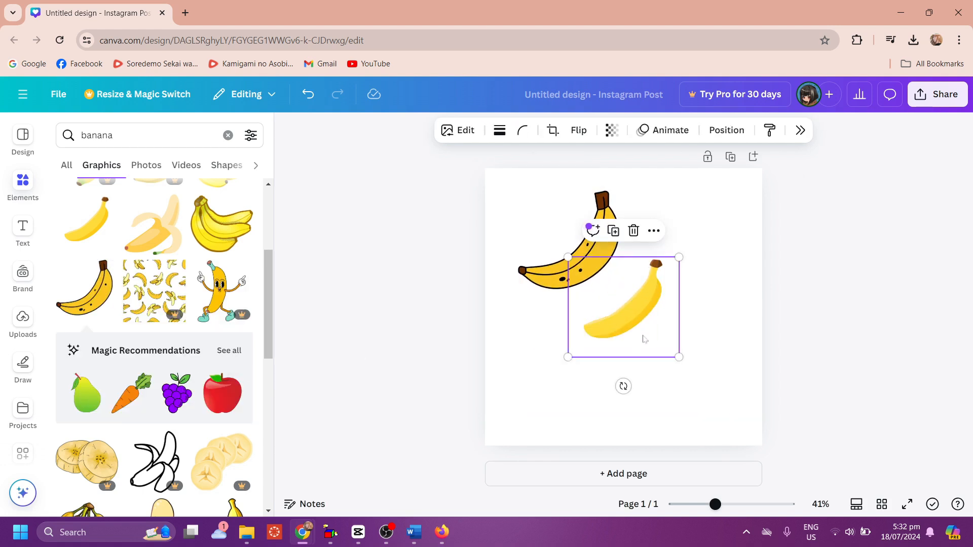
key("Delete")
left_click(939, 235)
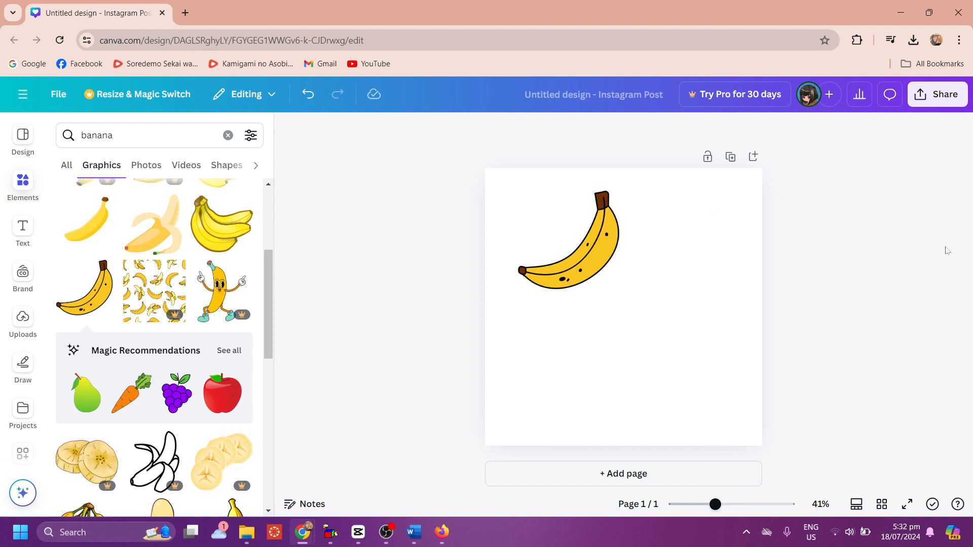
Enlarge the spotted banana to nearly fill the page and center it.
left_click_drag(581, 273, 596, 303)
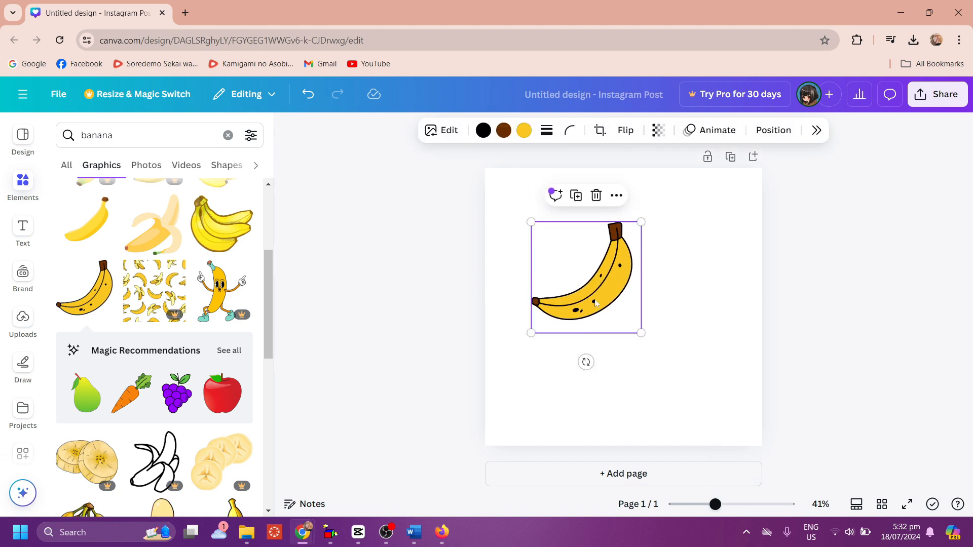
left_click_drag(640, 332, 738, 430)
left_click_drag(652, 367, 645, 349)
left_click(850, 335)
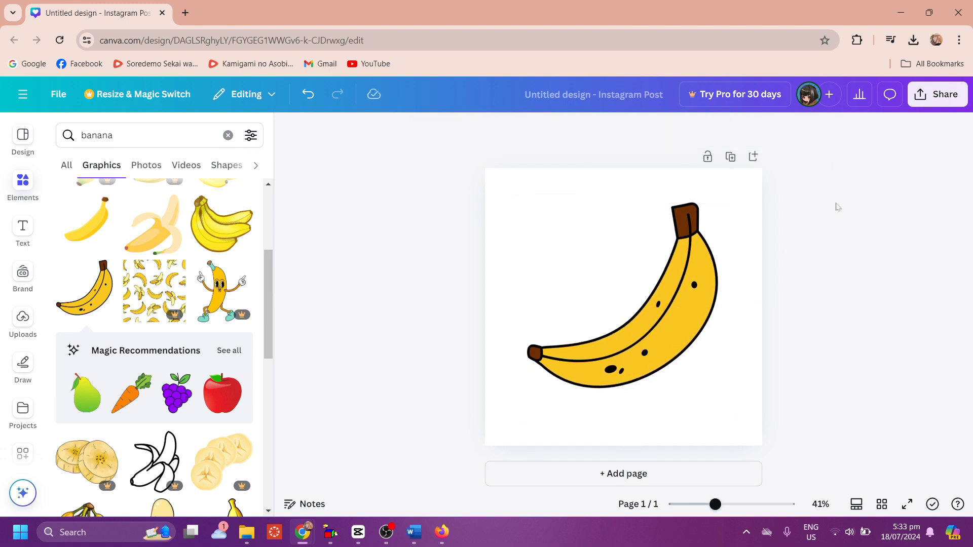
Download the banana design as a PDF Standard file.
left_click(920, 98)
scroll(831, 349, "down", 2)
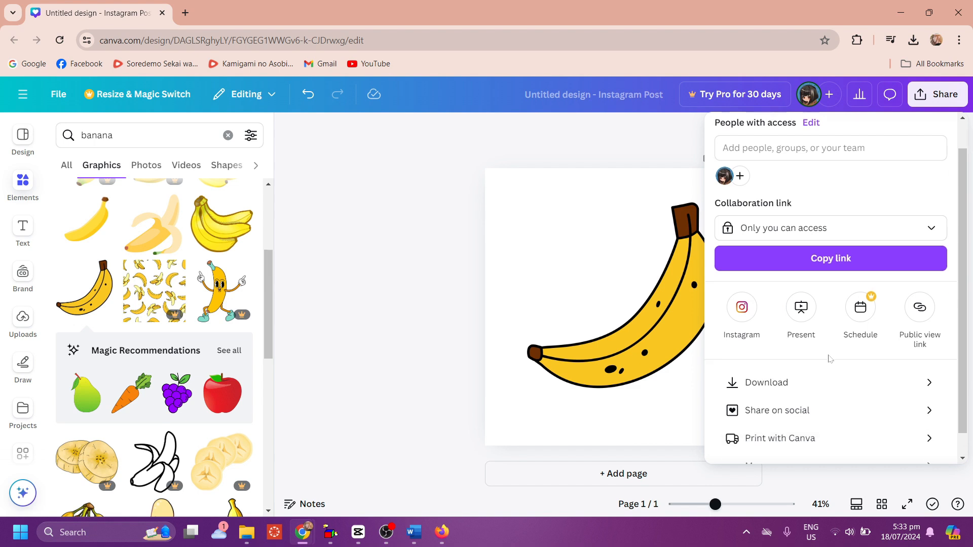
scroll(856, 194, "up", 2)
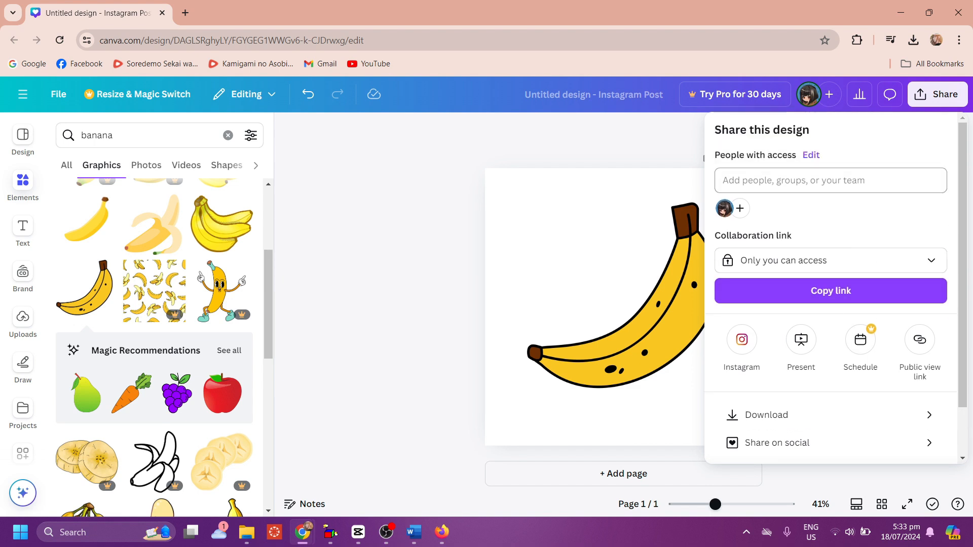
left_click(825, 413)
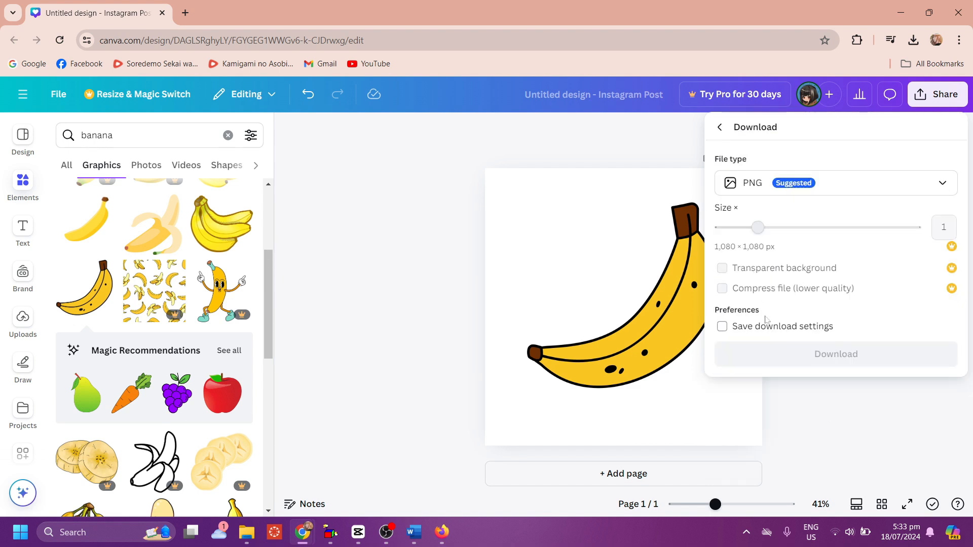
left_click(842, 186)
left_click(862, 301)
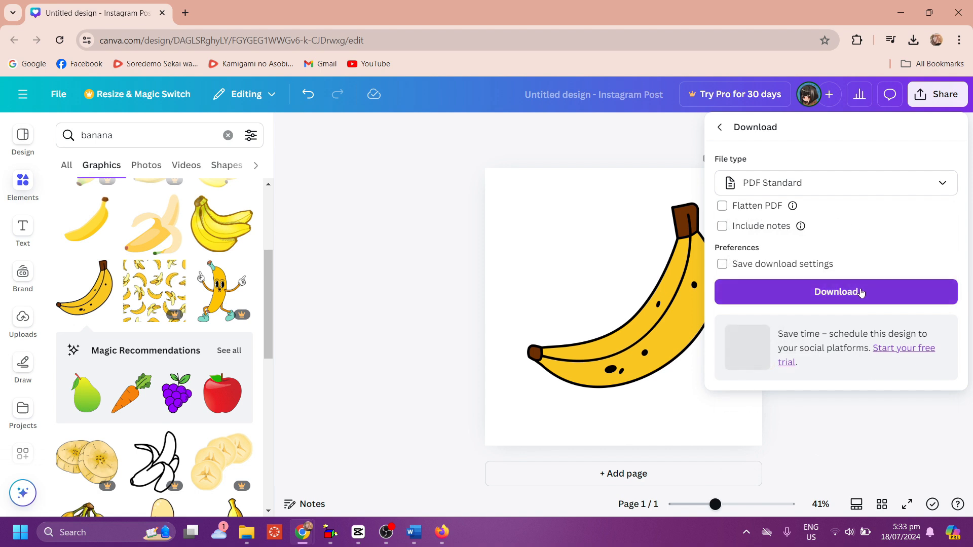
left_click(849, 295)
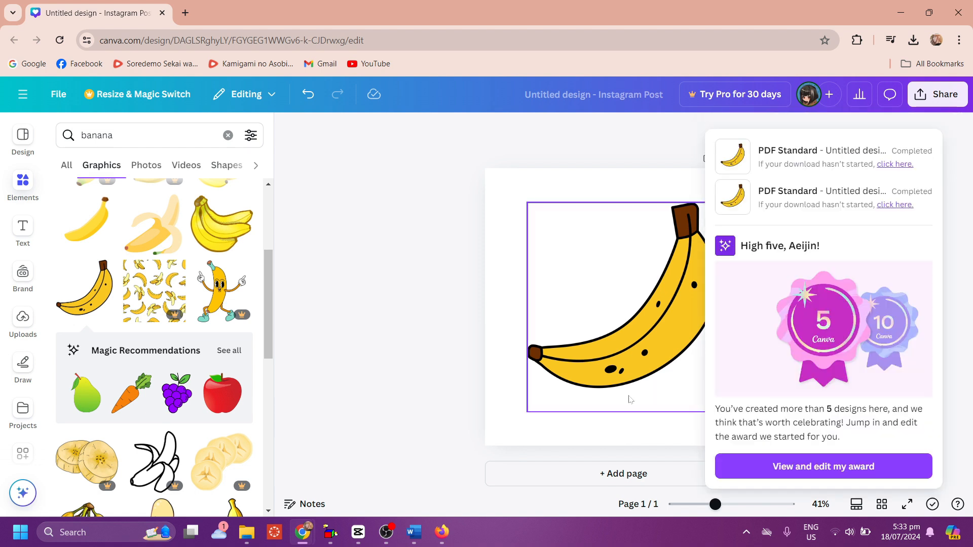
Switch to Word and open the downloaded banana PDF "Untitled design (1)" as an editable document.
left_click(413, 531)
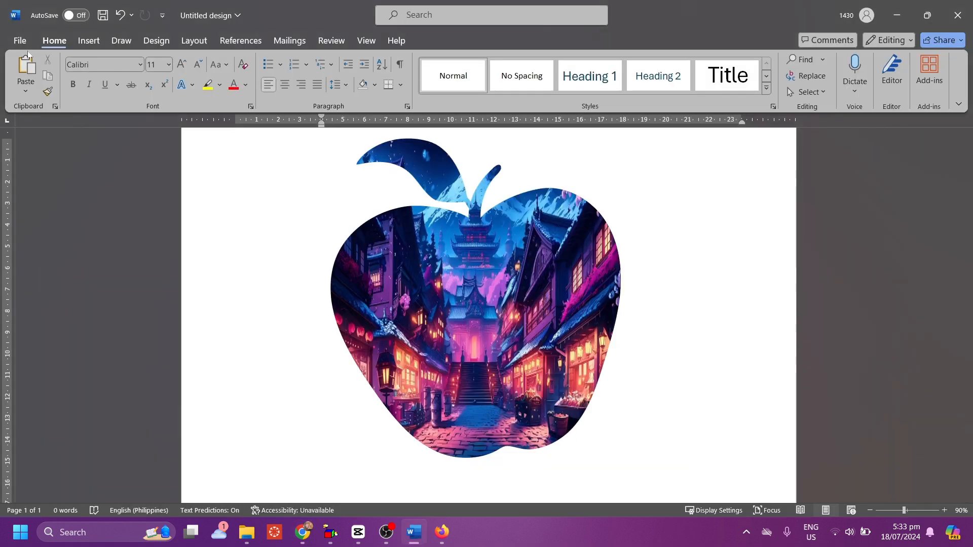
left_click(25, 40)
left_click(37, 123)
left_click(413, 106)
left_click(439, 206)
scroll(494, 300, "down", 3)
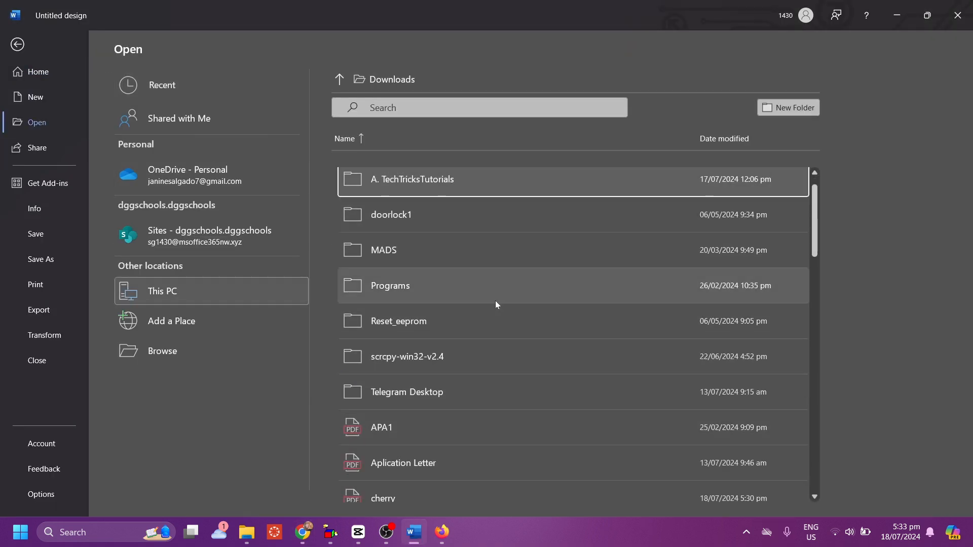
scroll(509, 340, "up", 3)
left_click(152, 351)
key("Return")
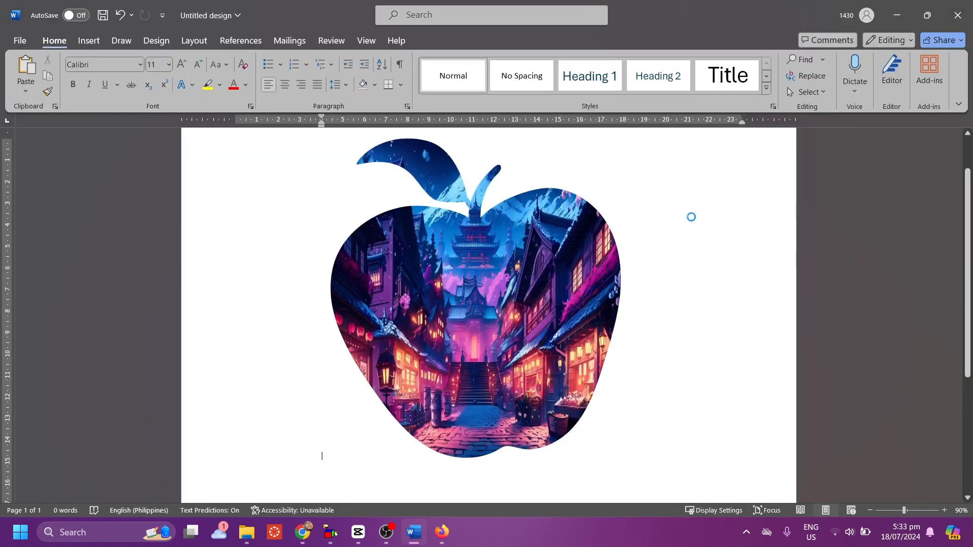
key("Return")
left_click(510, 59)
left_click(448, 332)
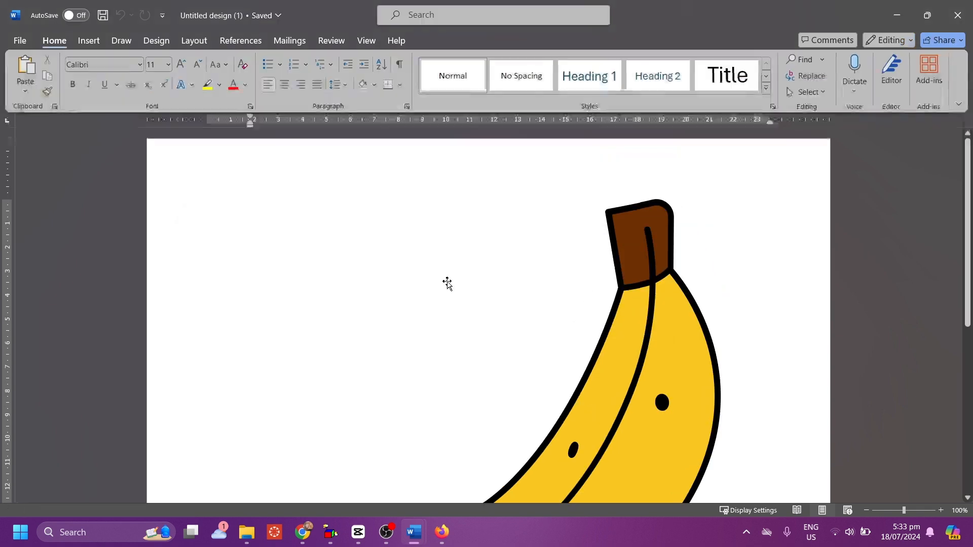
Fill the whole banana graphic with the night-time street picture from a file on the computer.
scroll(445, 282, "down", 6)
left_click(558, 337)
left_click(156, 40)
left_click(193, 42)
left_click(603, 354)
left_click(549, 299)
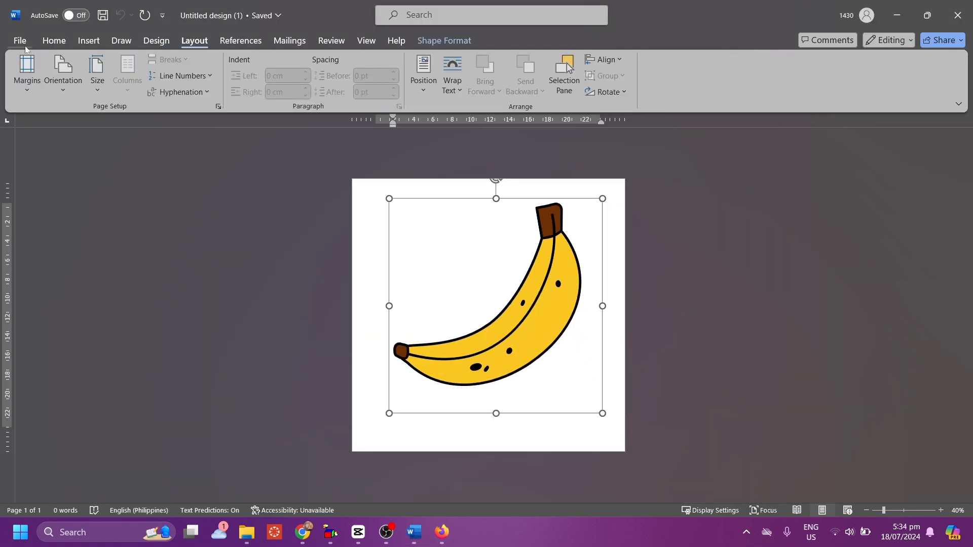
left_click(55, 41)
left_click(442, 40)
left_click(335, 59)
left_click(367, 268)
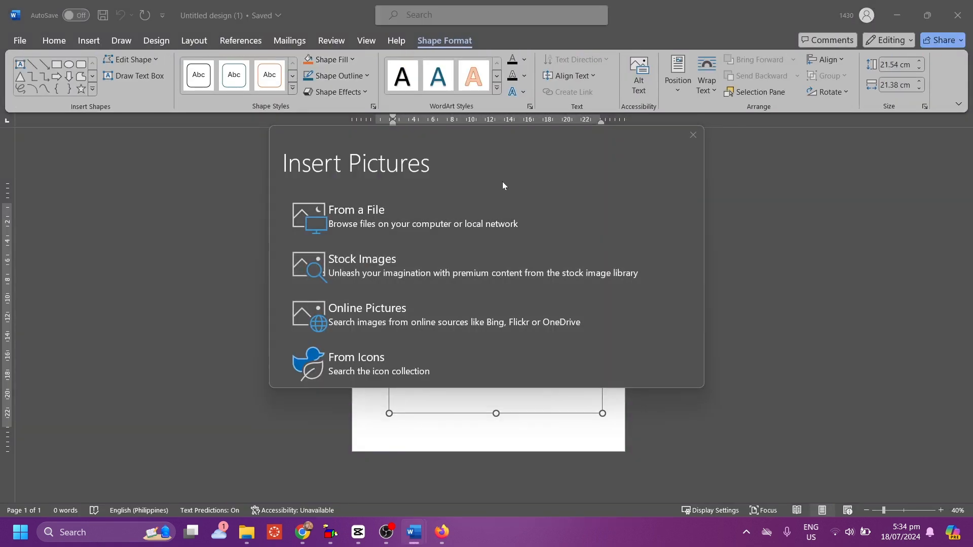
left_click(486, 215)
double_click(326, 230)
left_click(618, 298)
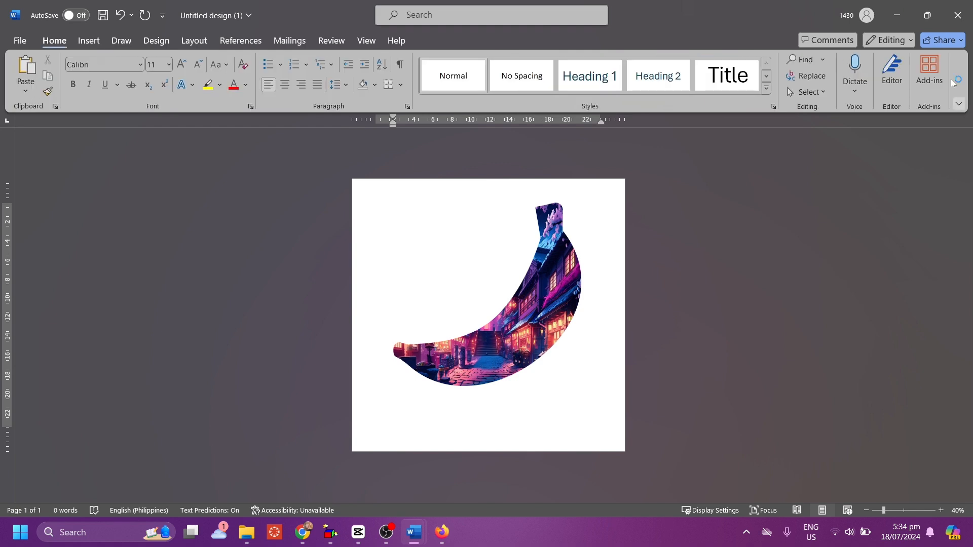
Save the picture-filled banana document as a PDF named banana in the Downloads folder.
left_click(23, 43)
left_click(40, 259)
left_click(487, 110)
left_click(395, 196)
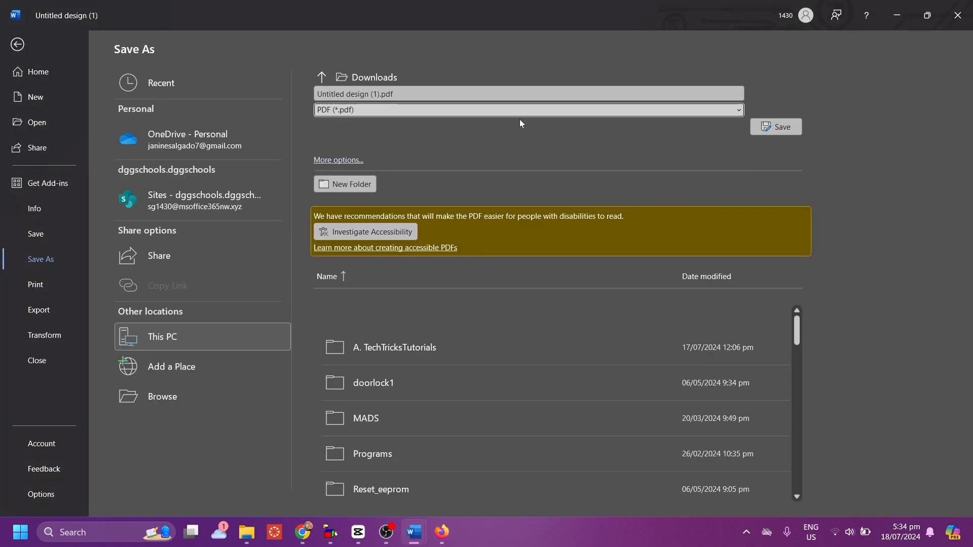
left_click(516, 94)
type("ba")
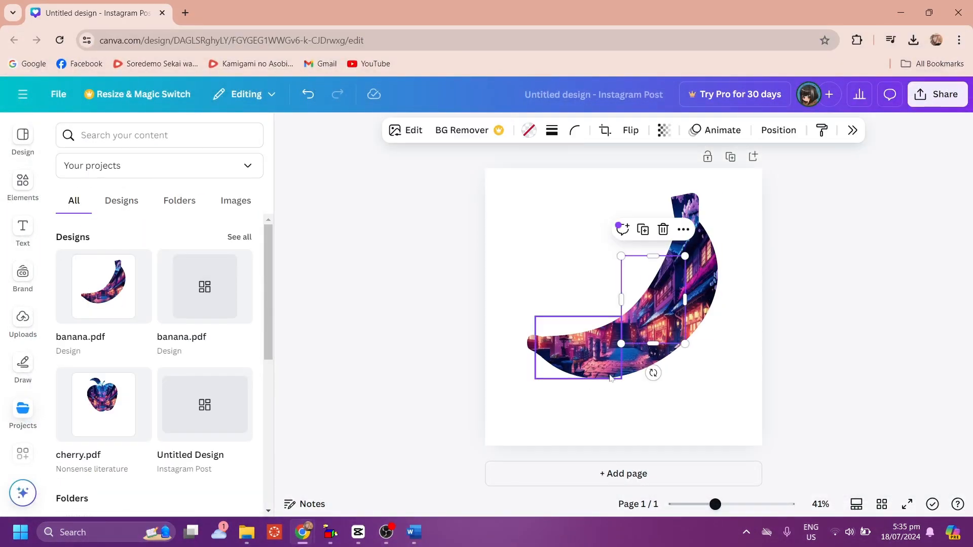
Clear the street picture from the outline pieces of the imported banana in the Canva design.
key("Delete")
left_click(653, 364)
key("Delete")
left_click(697, 304)
key("Delete")
left_click(659, 326)
key("Delete")
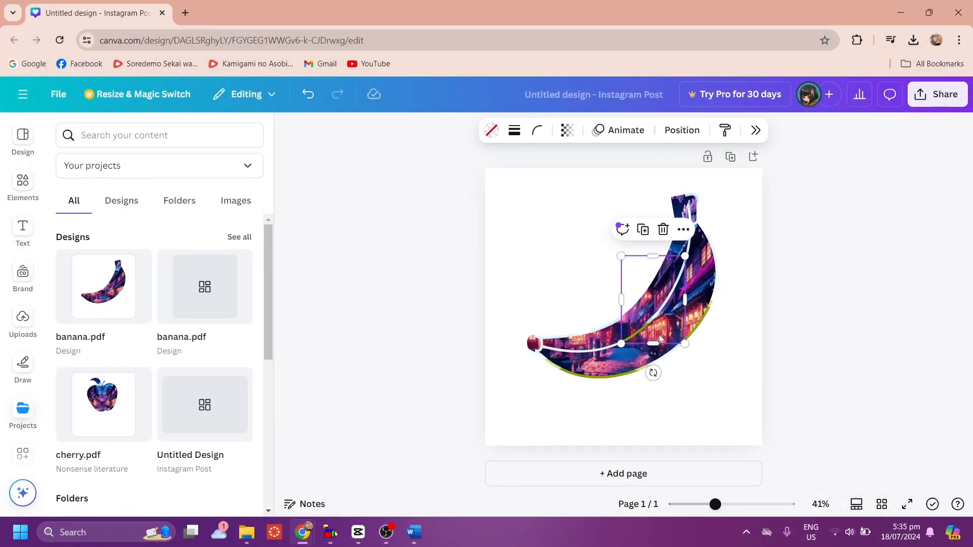
Delete the emptied outline frames surrounding and crossing the banana.
left_click(697, 298)
left_click(674, 347)
key("Delete")
left_click(660, 315)
key("Delete")
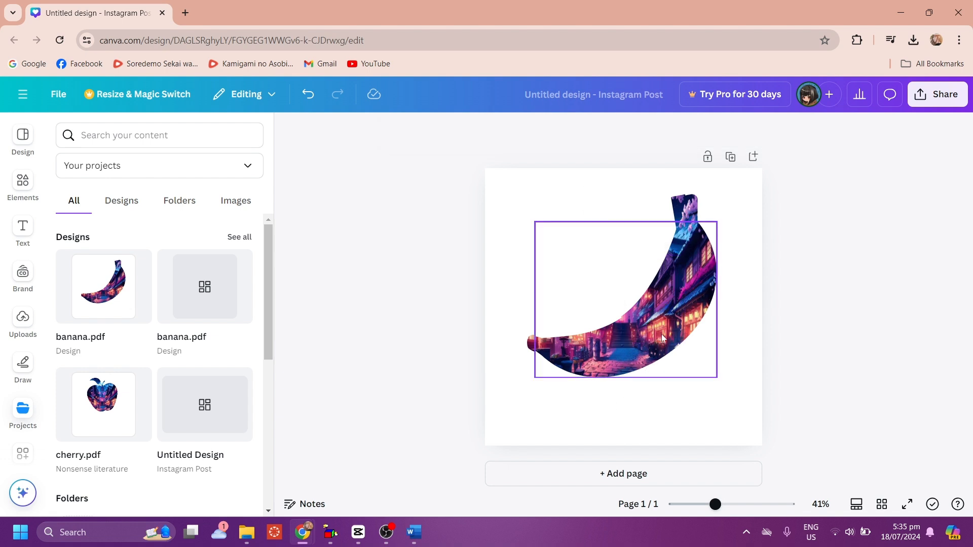
Clear the street picture from the banana's body, stem and narrow inner-edge strip, leaving empty frames.
left_click(660, 336)
key("Delete")
left_click(686, 212)
key("Delete")
left_click(667, 258)
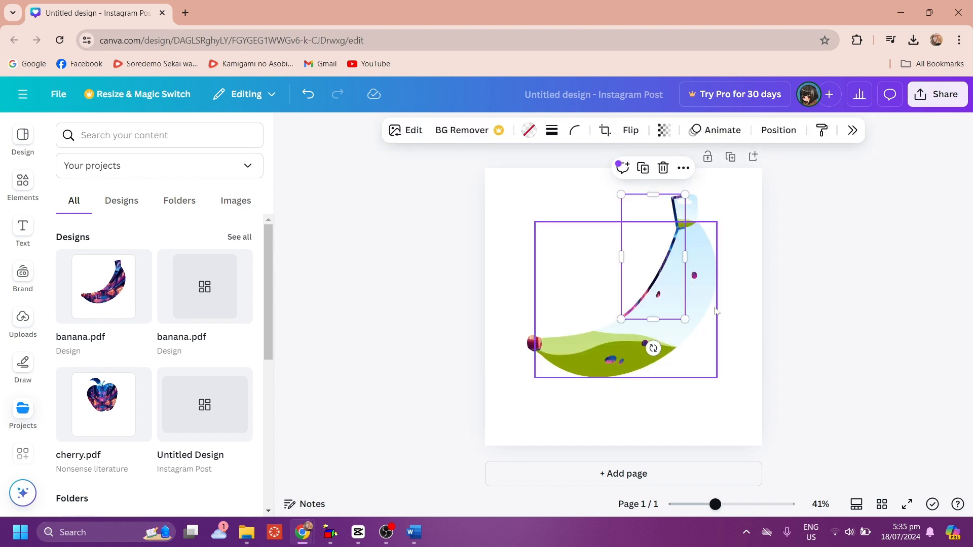
key("Delete")
Clear the picture from the large lower spot and the upper outer spot, and remove the outline piece around the banana's tip.
left_click(611, 360)
key("Delete")
left_click(538, 345)
left_click(694, 275)
key("Delete")
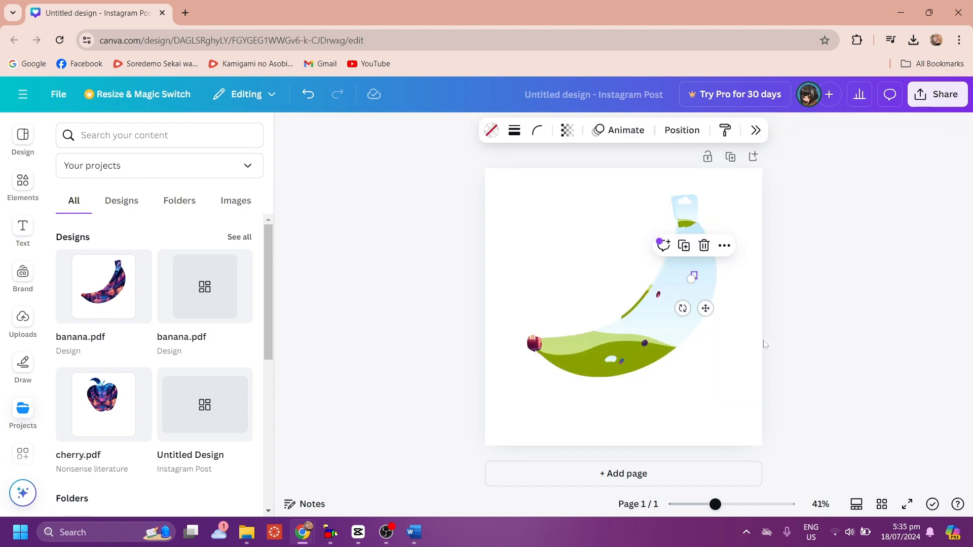
left_click(535, 344)
key("Delete")
left_click(583, 341)
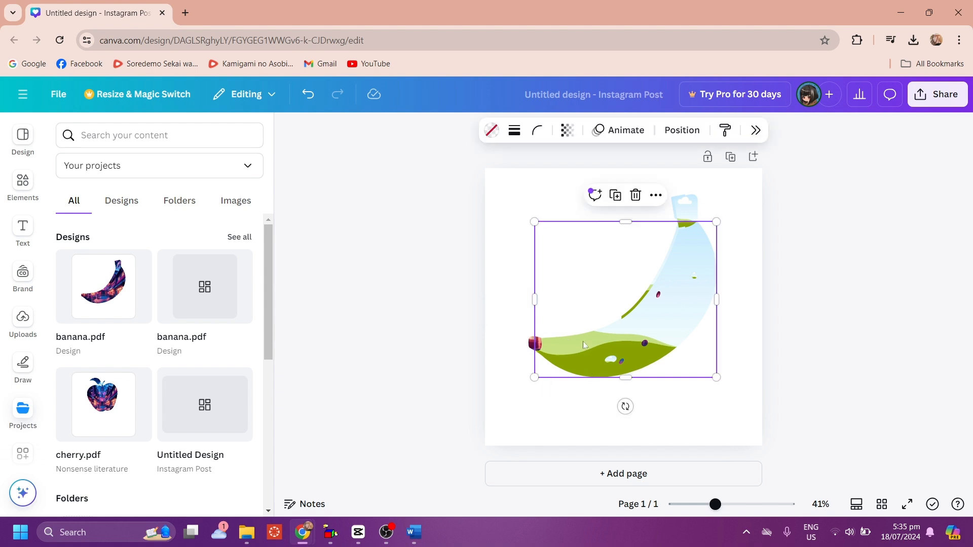
left_click_drag(582, 341, 589, 340)
key("ctrl+z")
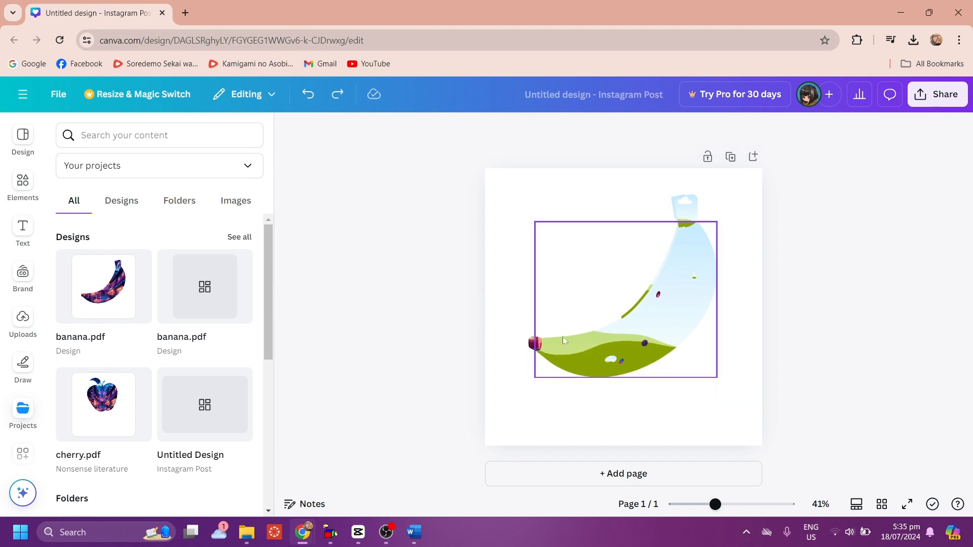
Clear the picture from the banana's tip and the small spots on its lower body.
left_click(535, 343)
key("Delete")
left_click(644, 347)
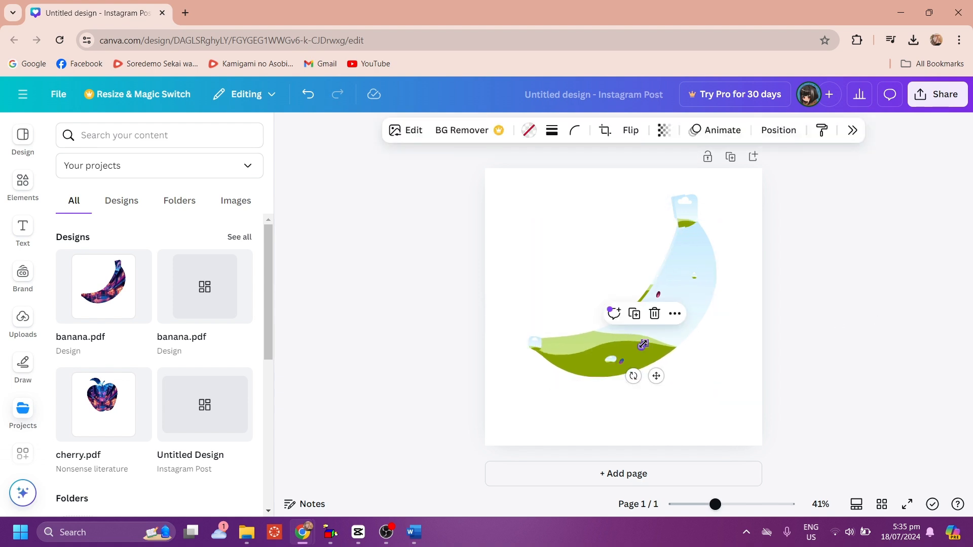
left_click_drag(619, 362, 693, 371)
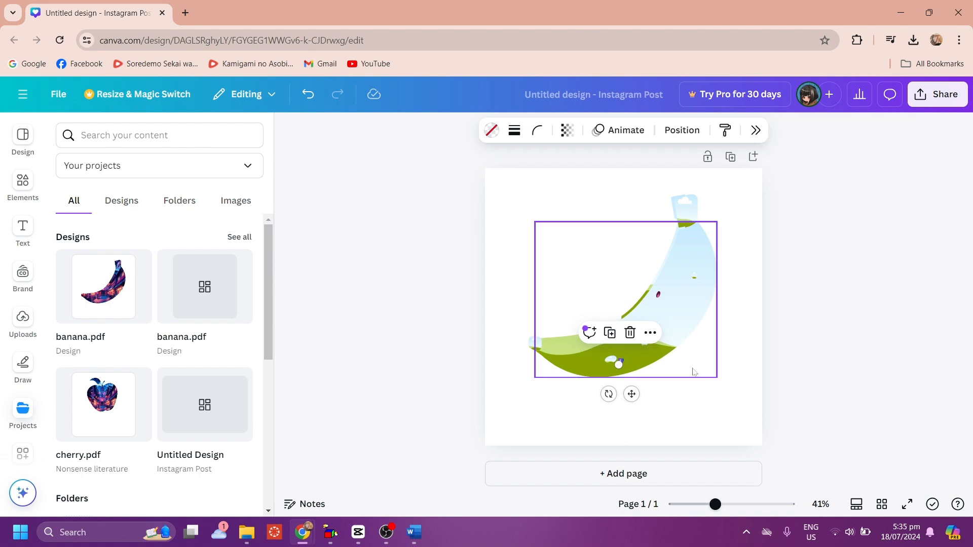
Try to clear the picture from the remaining oval spot beside the banana's inner edge.
left_click(728, 375)
left_click(659, 297)
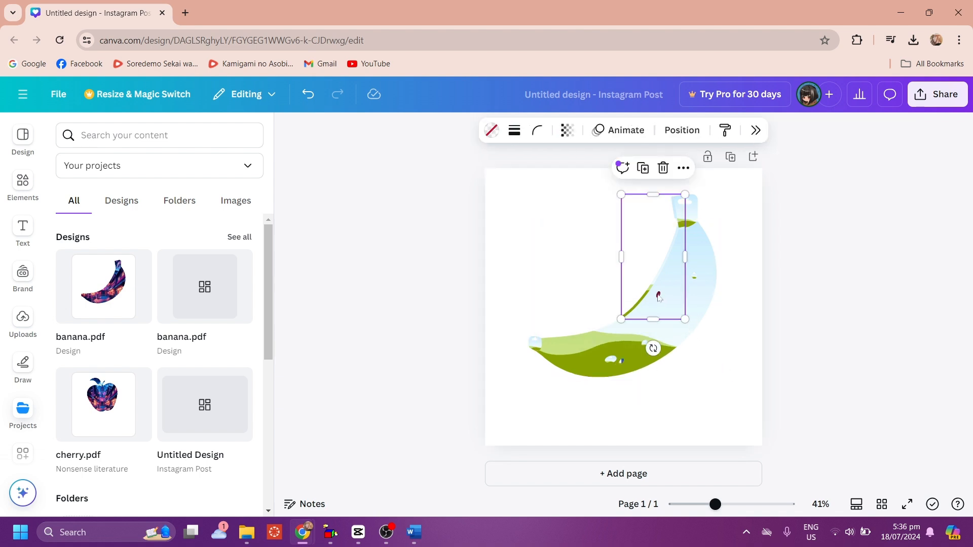
key("Delete")
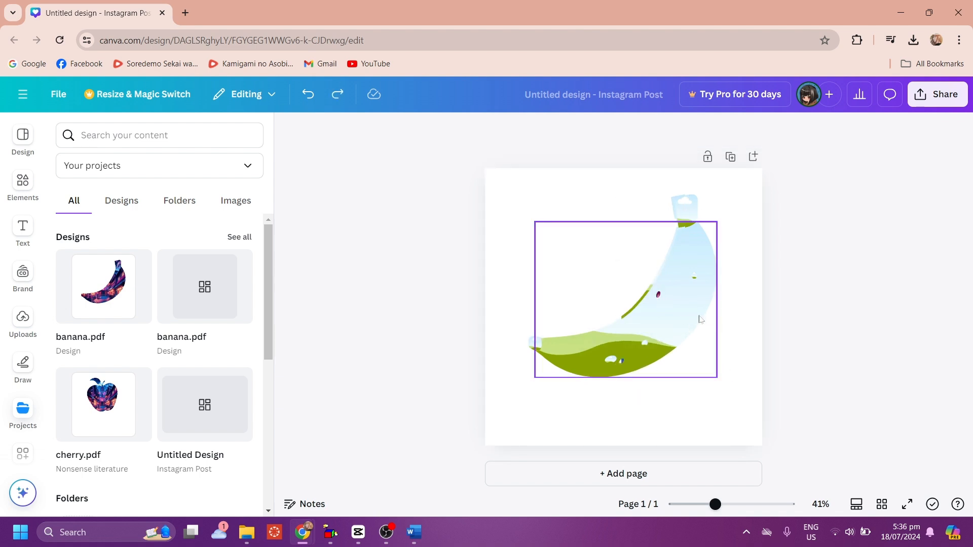